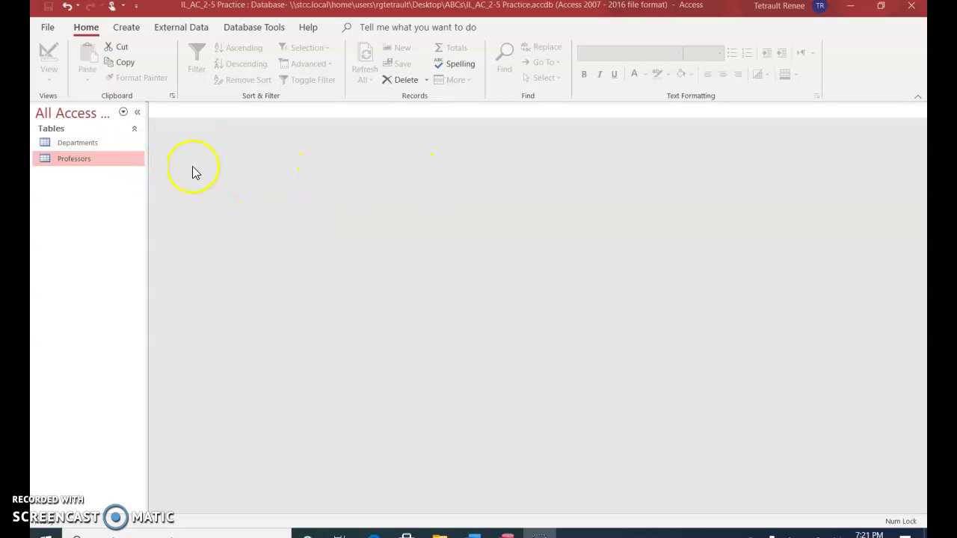
- Choose the Support_IL_AC_2_Classes workbook as a new Excel import source
{"action": "left_click", "coordinate": [82, 160]}
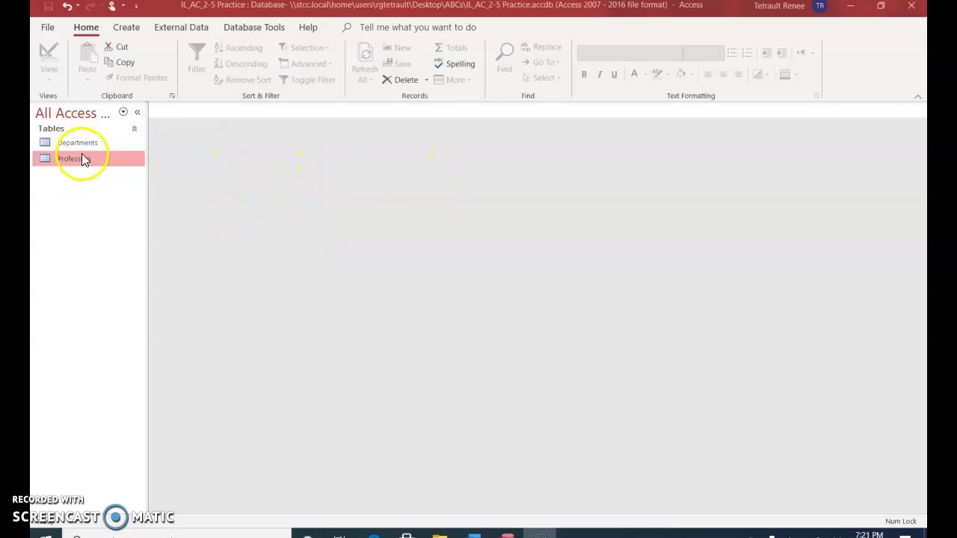
{"action": "left_click", "coordinate": [85, 170]}
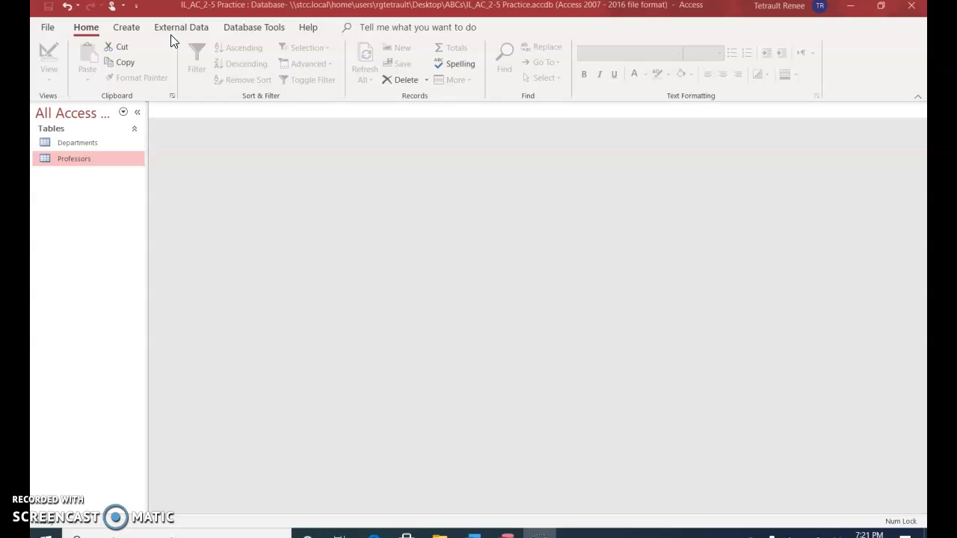
{"action": "left_click", "coordinate": [189, 30]}
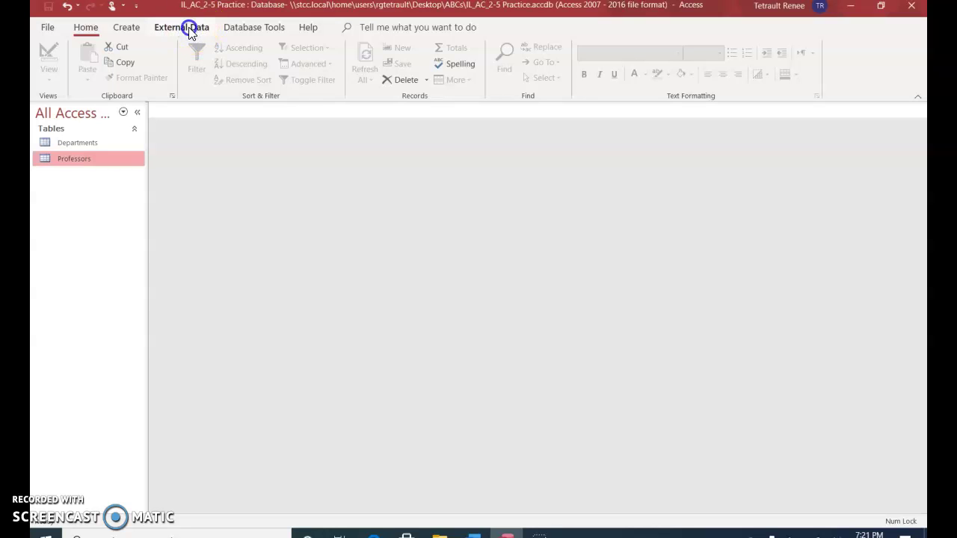
{"action": "left_click", "coordinate": [53, 78]}
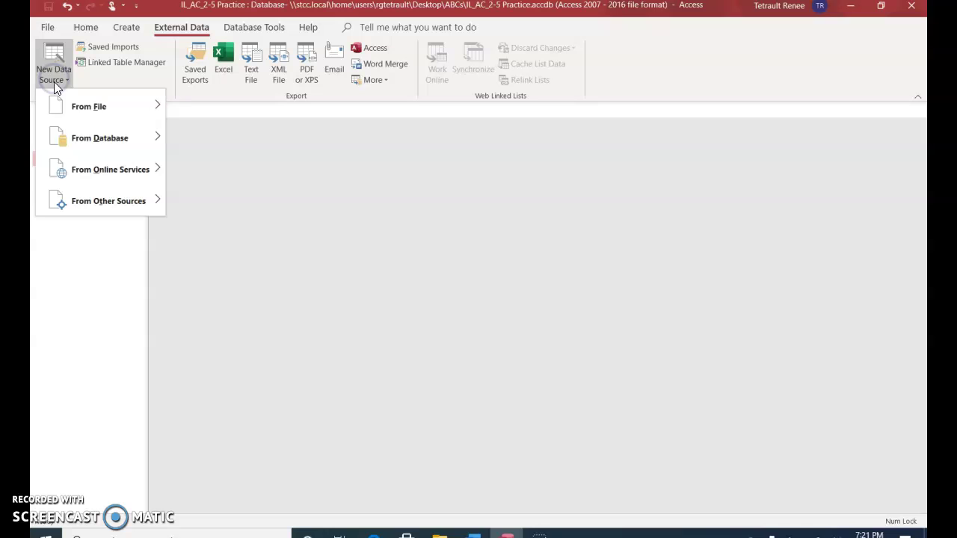
{"action": "mouse_move", "coordinate": [71, 112]}
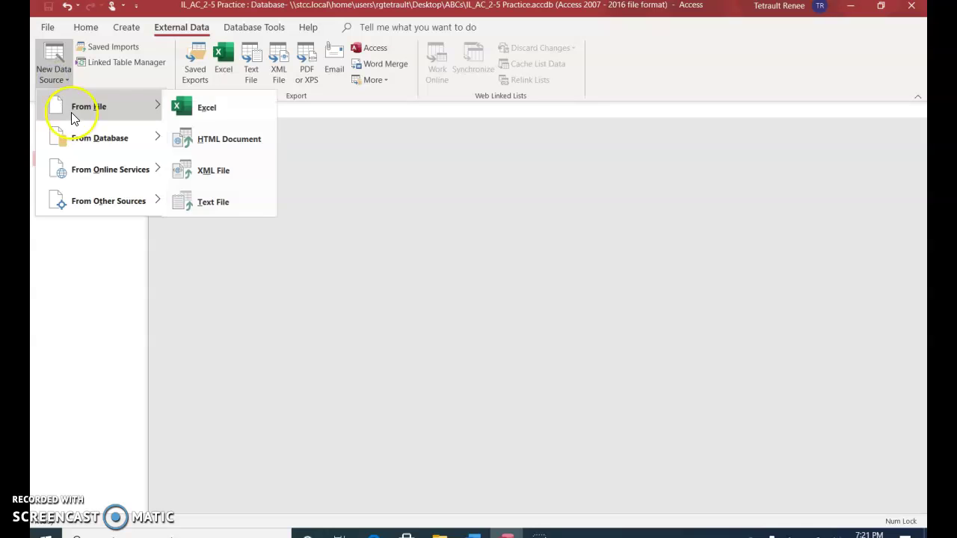
{"action": "left_click", "coordinate": [185, 109]}
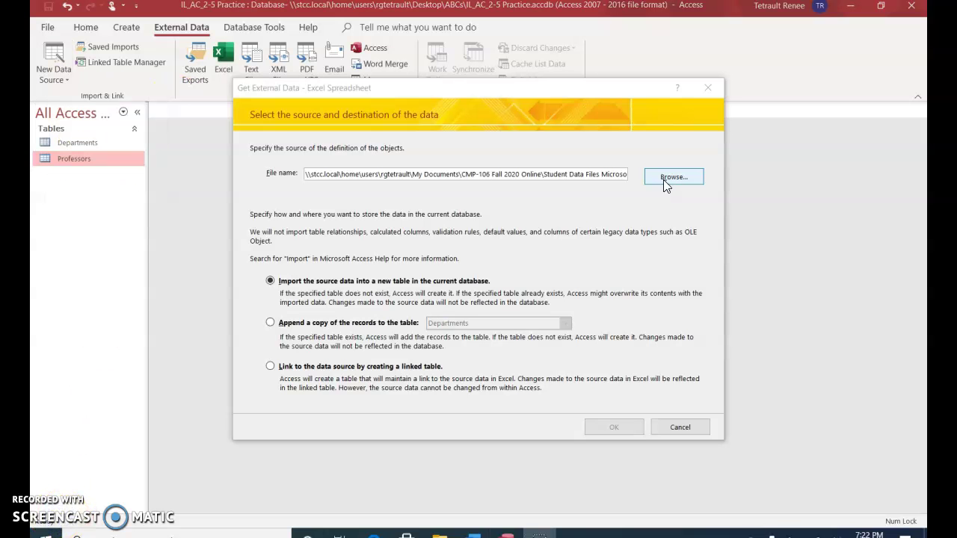
{"action": "left_click", "coordinate": [665, 179]}
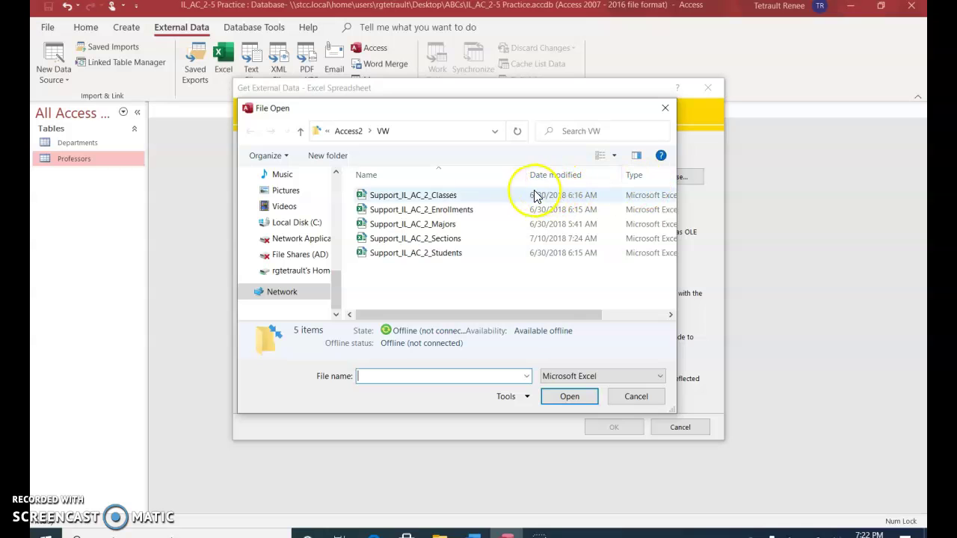
{"action": "left_click", "coordinate": [437, 197]}
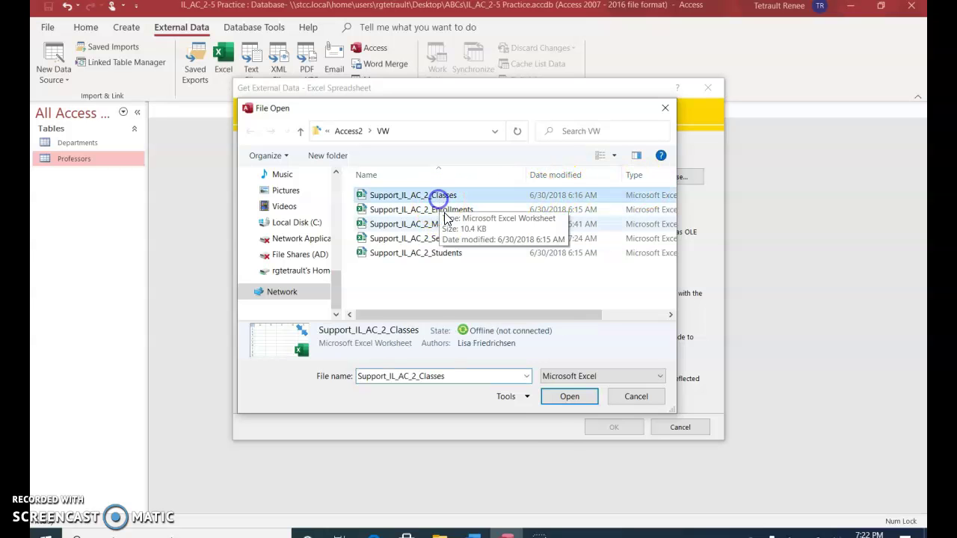
{"action": "left_click", "coordinate": [561, 399]}
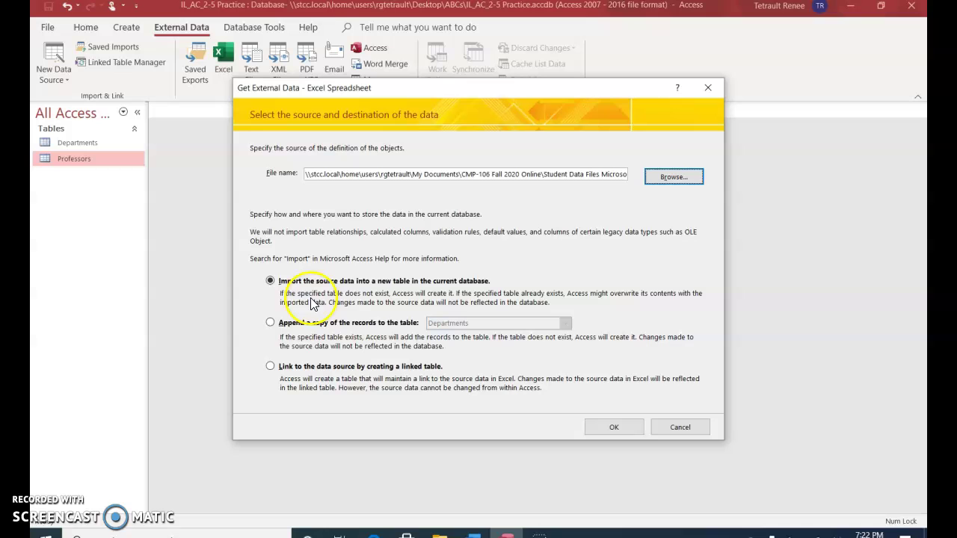
- Import it keeping first-row headings, with ClassNo as primary key, without saving import steps
{"action": "left_click", "coordinate": [592, 428]}
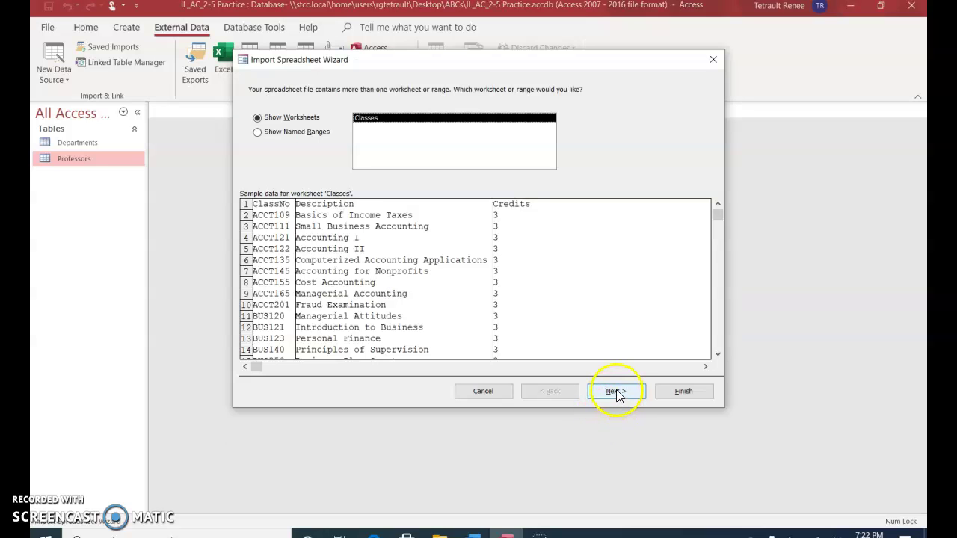
{"action": "left_click", "coordinate": [616, 393]}
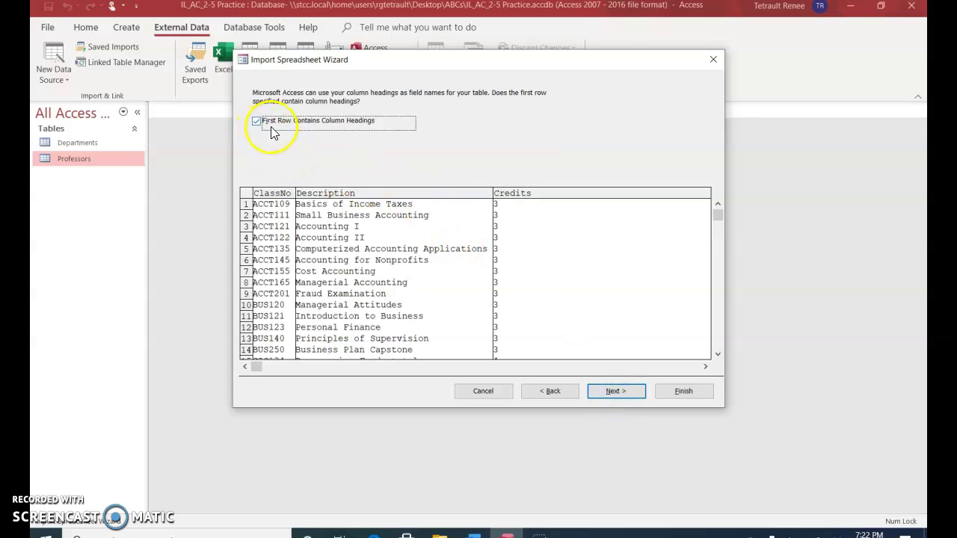
{"action": "left_click", "coordinate": [622, 392]}
{"action": "left_click", "coordinate": [624, 393]}
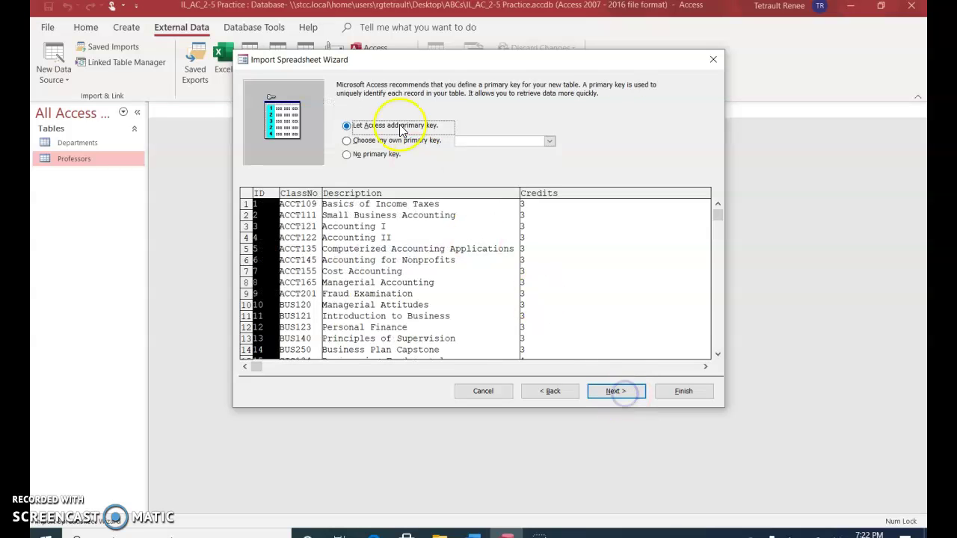
{"action": "left_click", "coordinate": [345, 142]}
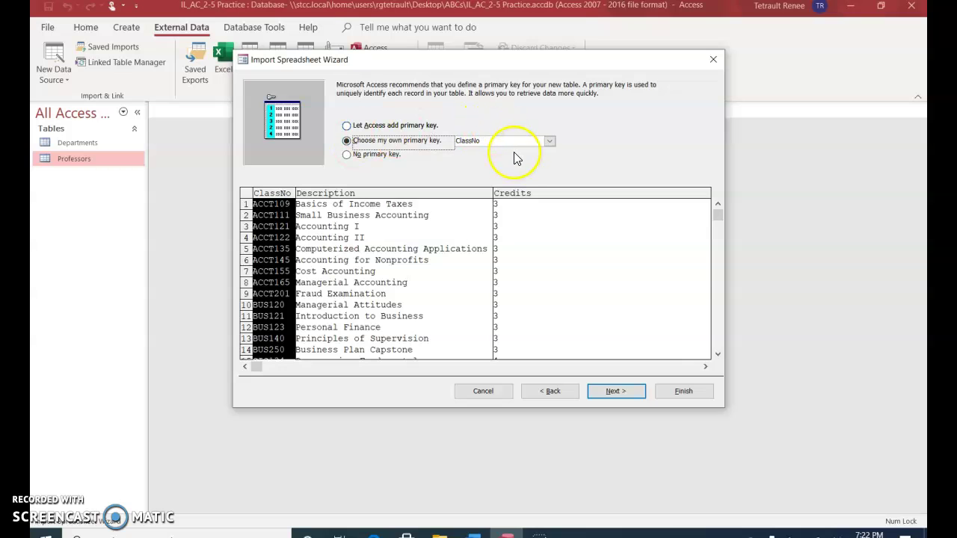
{"action": "left_click", "coordinate": [605, 396]}
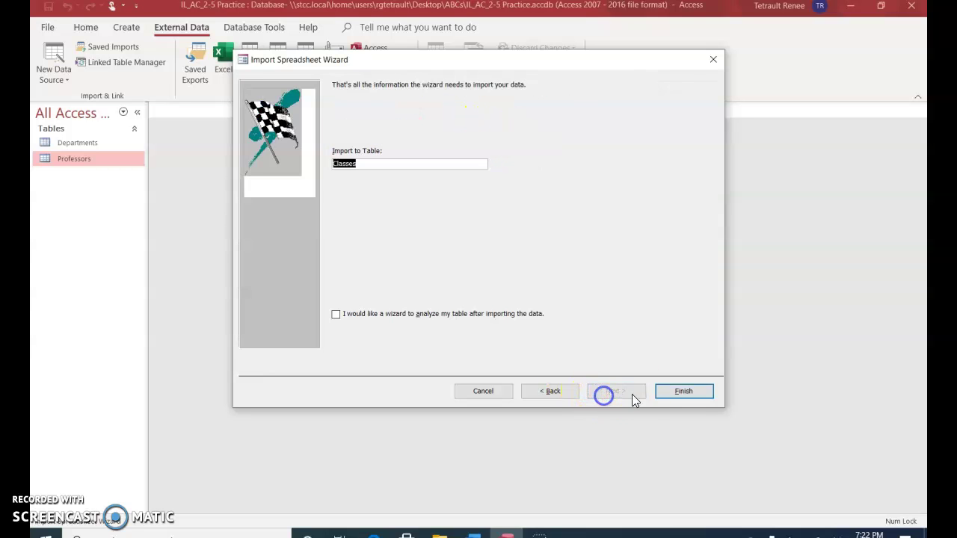
{"action": "left_click", "coordinate": [671, 391]}
{"action": "left_click", "coordinate": [671, 441]}
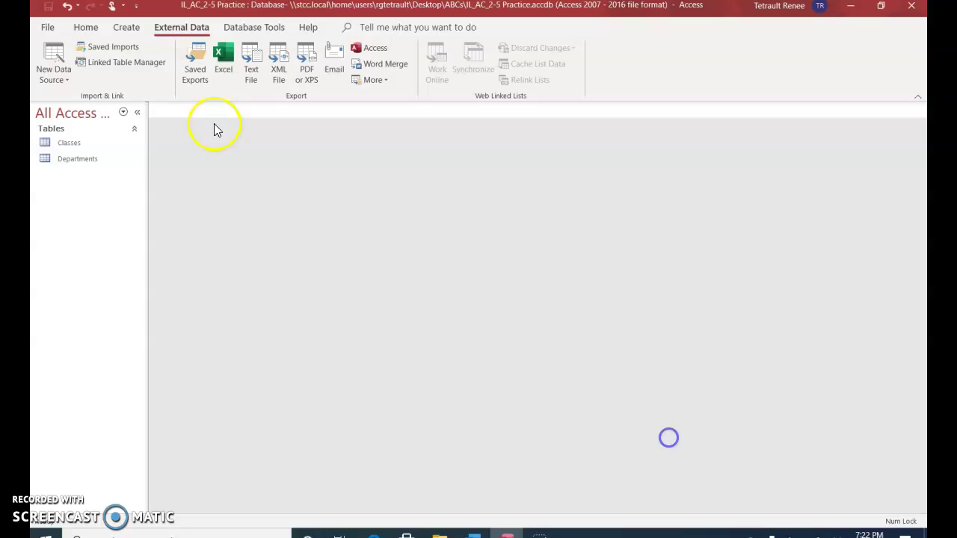
- Choose the Support_IL_AC_2_Enrollments workbook as a new Excel import source
{"action": "left_click", "coordinate": [52, 62]}
{"action": "mouse_move", "coordinate": [58, 105]}
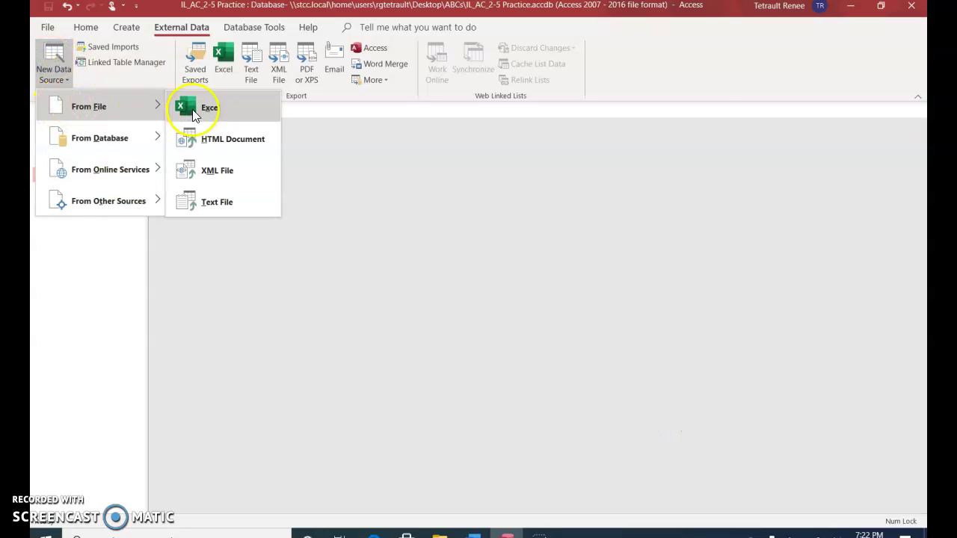
{"action": "left_click", "coordinate": [212, 99]}
{"action": "left_click", "coordinate": [648, 186]}
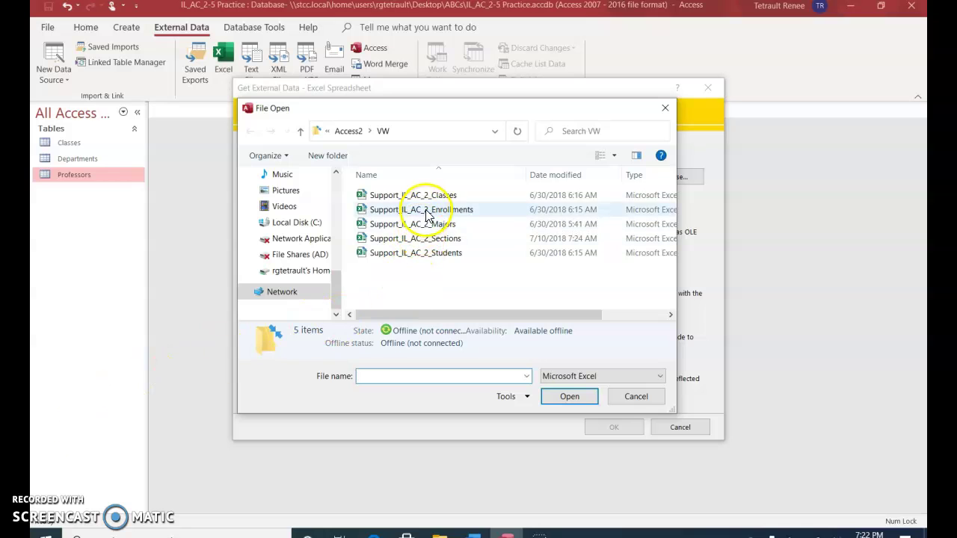
{"action": "left_click", "coordinate": [429, 209]}
{"action": "left_click", "coordinate": [569, 396]}
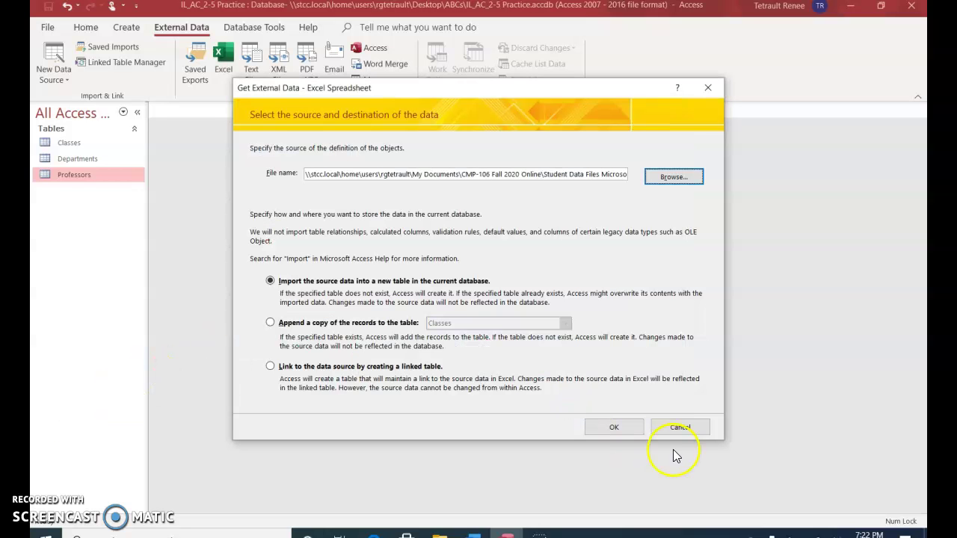
- Import it keeping first-row headings, with EnrollmentID as primary key, without saving import steps
{"action": "left_click", "coordinate": [613, 426]}
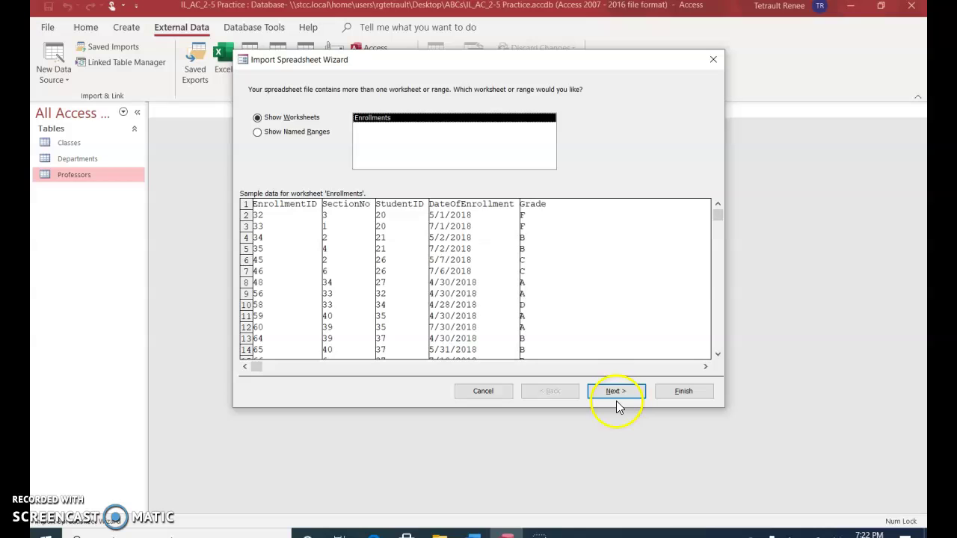
{"action": "left_click", "coordinate": [616, 391]}
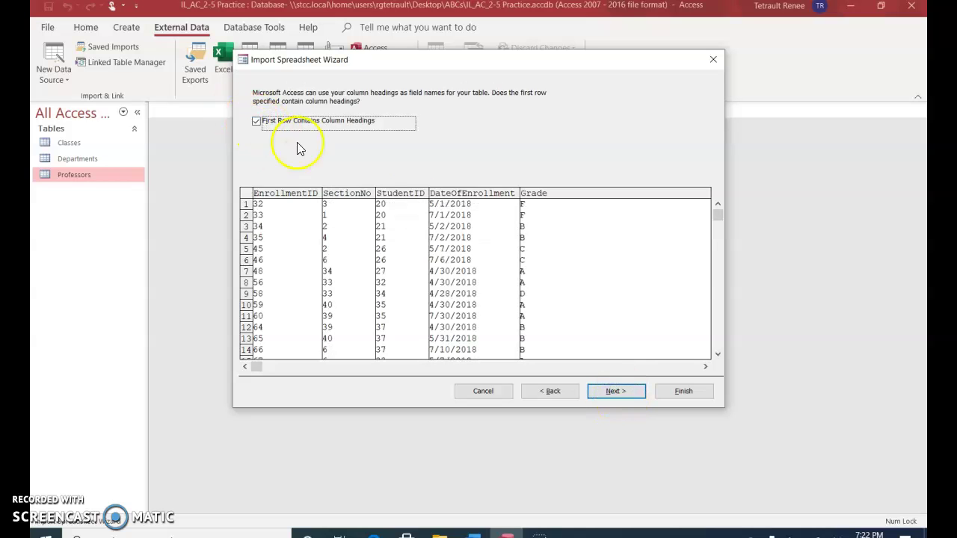
{"action": "left_click", "coordinate": [590, 394]}
{"action": "left_click", "coordinate": [593, 394]}
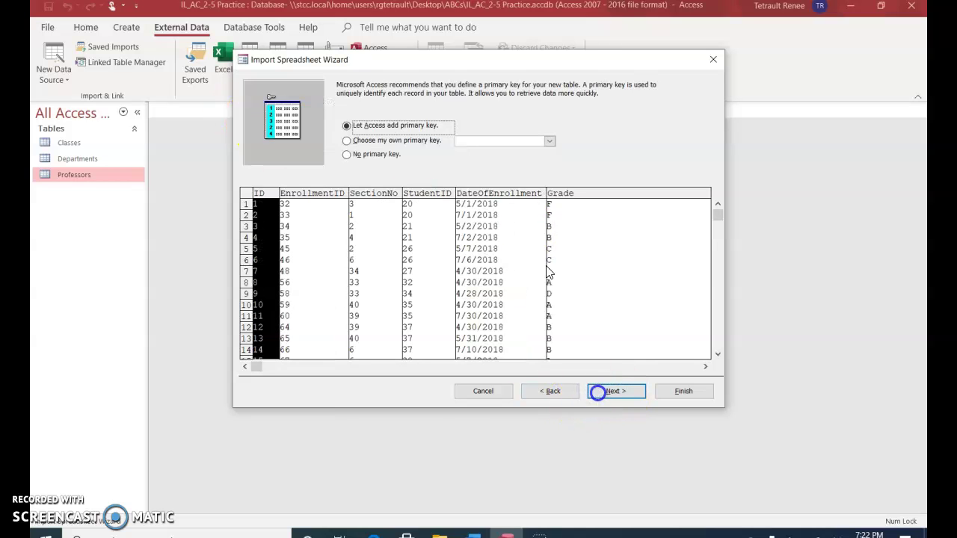
{"action": "left_click", "coordinate": [394, 142]}
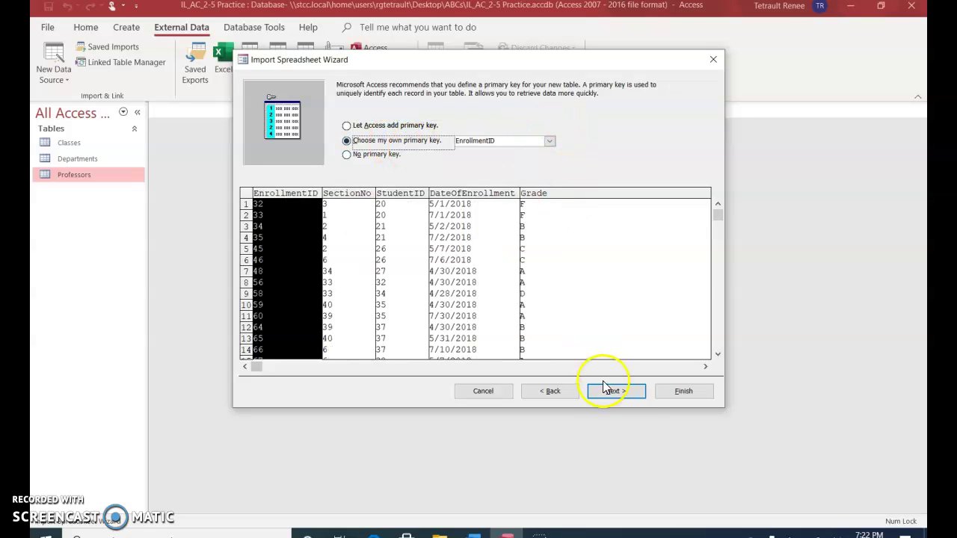
{"action": "left_click", "coordinate": [621, 394]}
{"action": "left_click", "coordinate": [675, 400]}
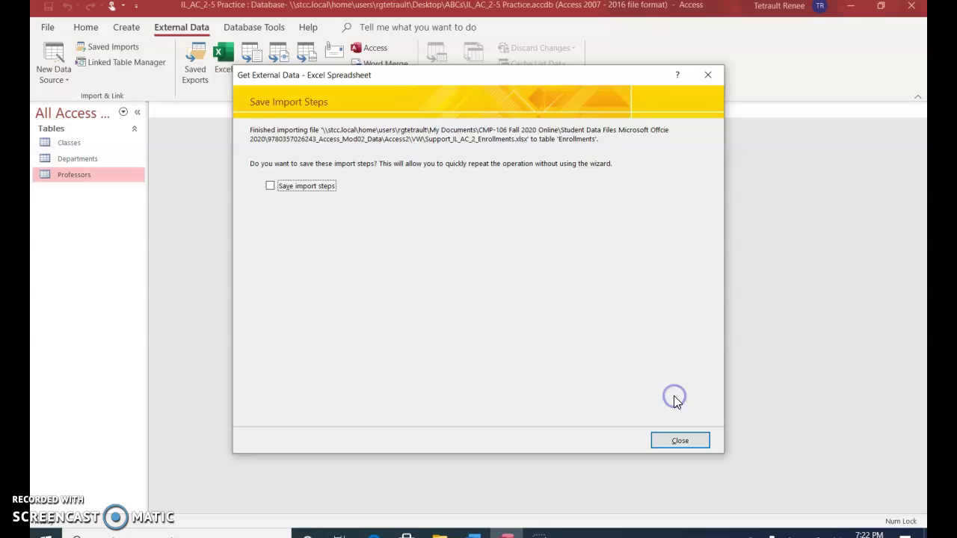
{"action": "left_click", "coordinate": [675, 442]}
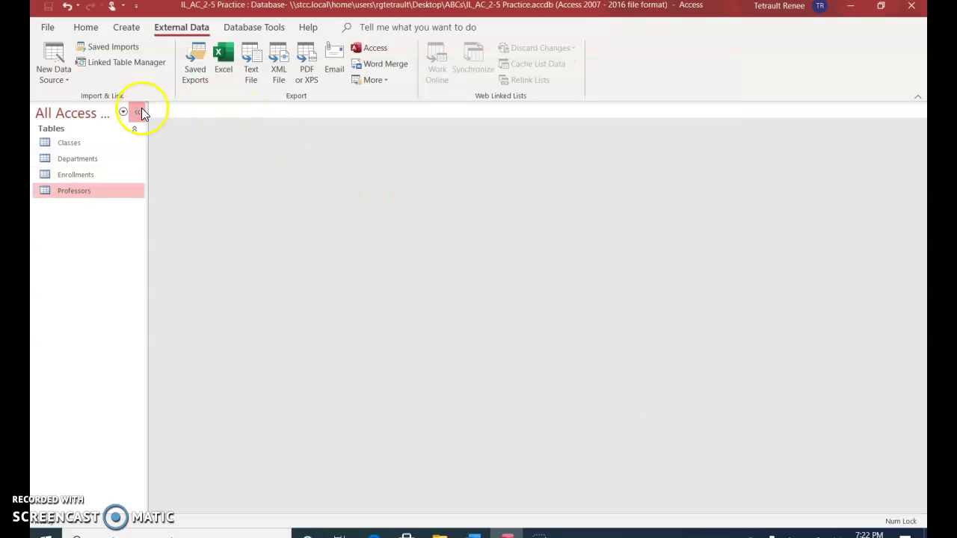
- Choose the Support_IL_AC_2_Sections workbook as a new Excel import source
{"action": "left_click", "coordinate": [54, 69]}
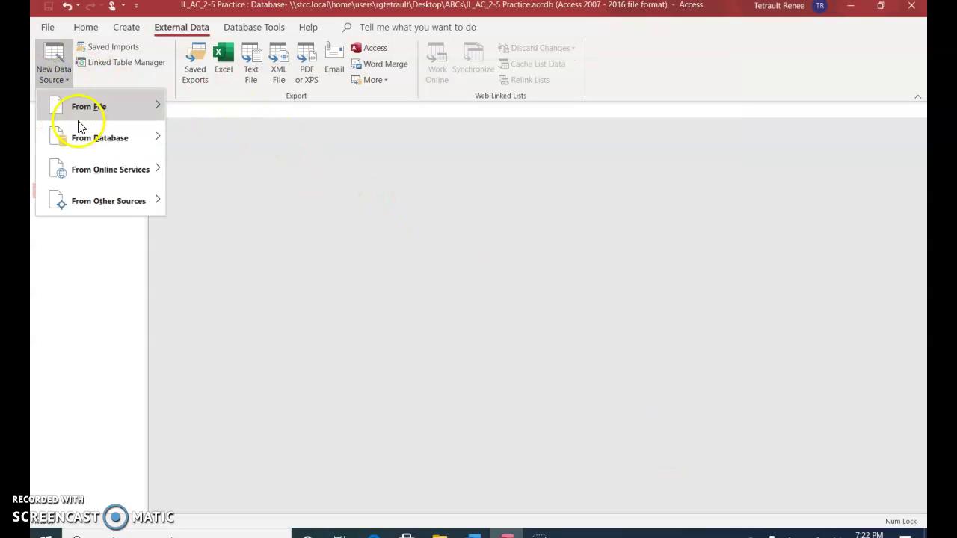
{"action": "mouse_move", "coordinate": [85, 111]}
{"action": "left_click", "coordinate": [203, 110]}
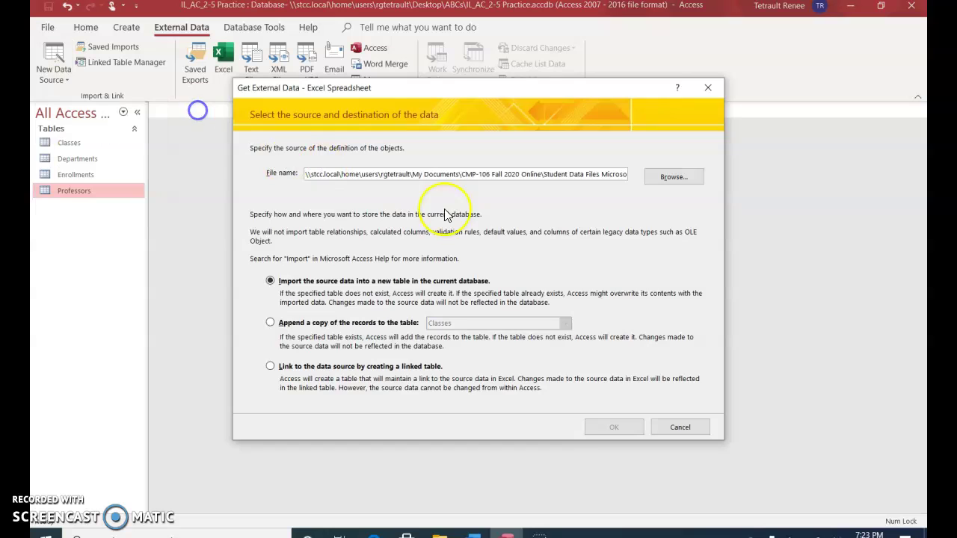
{"action": "left_click", "coordinate": [671, 177]}
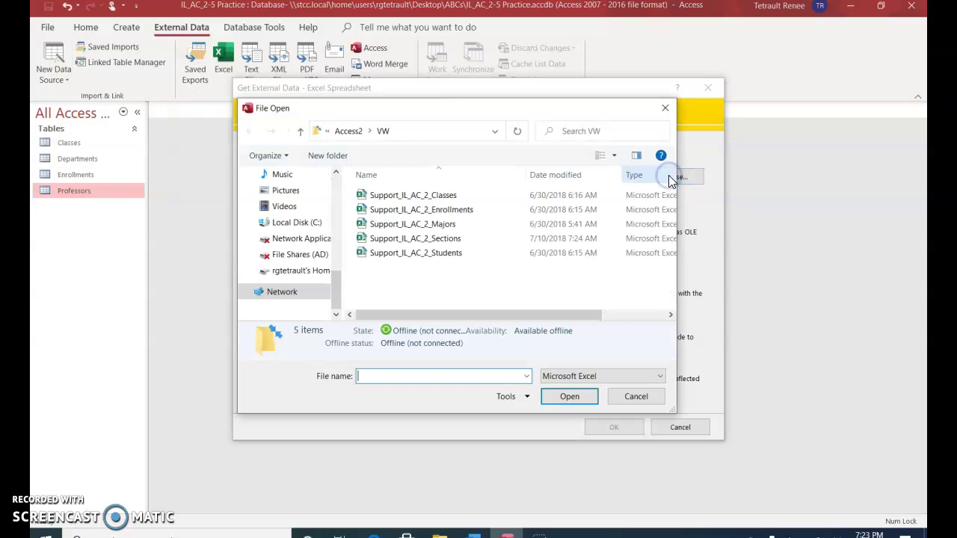
{"action": "left_click", "coordinate": [390, 239]}
{"action": "left_click", "coordinate": [557, 396]}
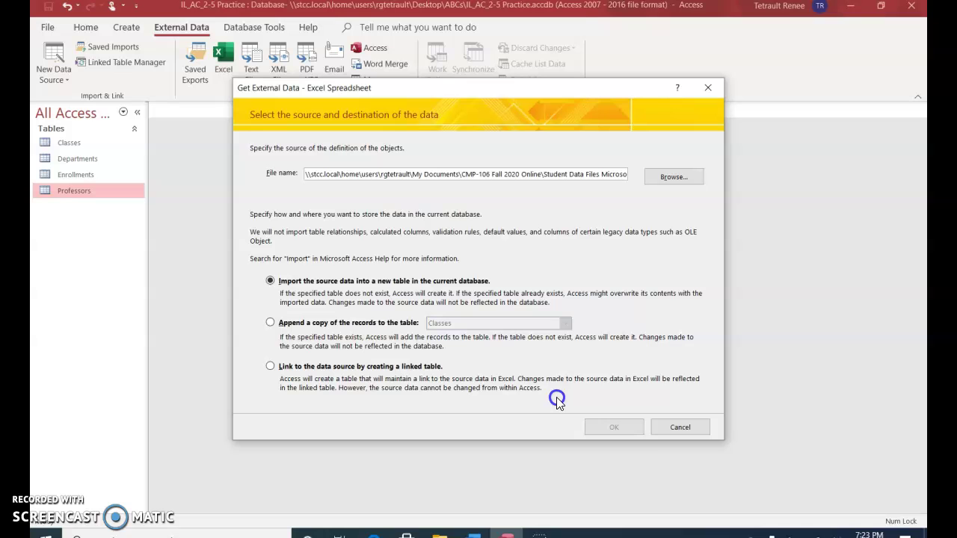
- Import it keeping first-row headings, with SectionNo as primary key, without saving import steps
{"action": "left_click", "coordinate": [612, 425]}
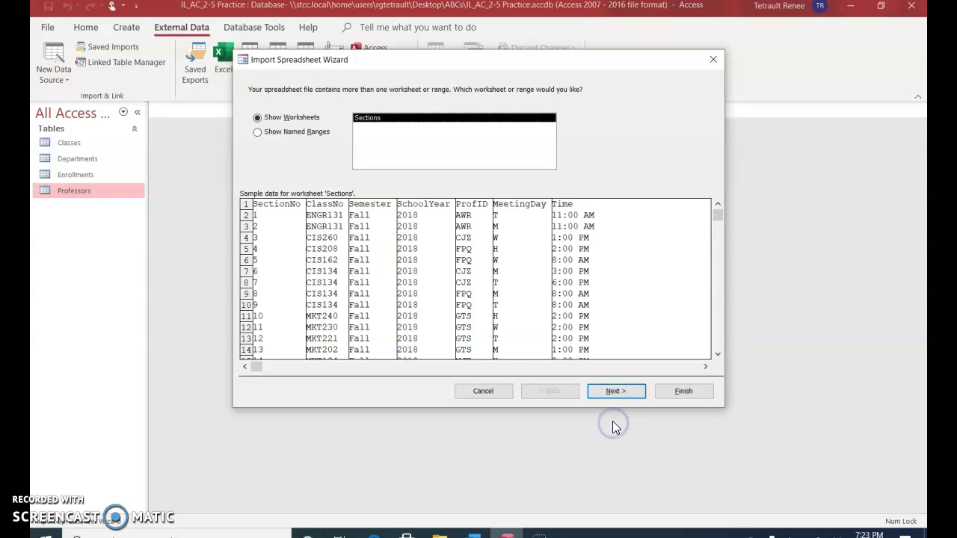
{"action": "left_click", "coordinate": [635, 397]}
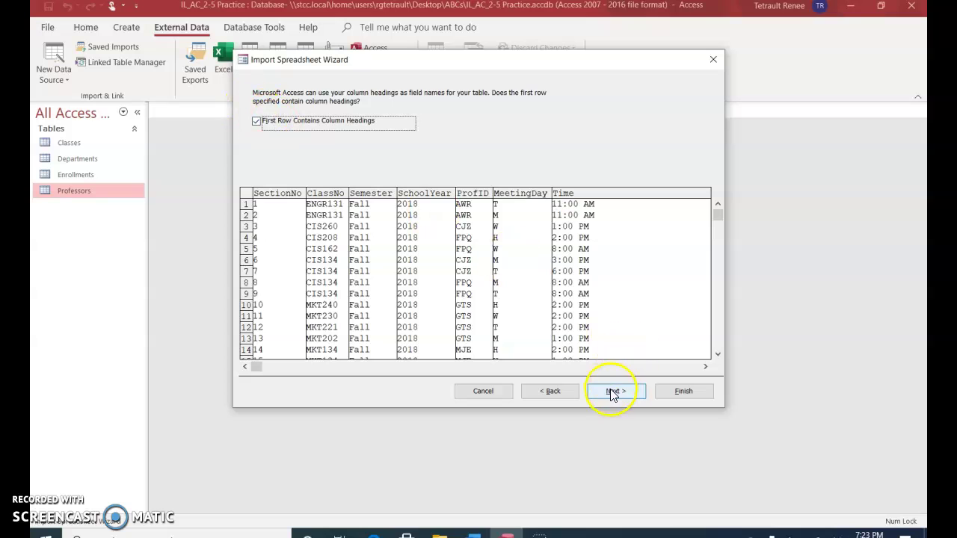
{"action": "left_click", "coordinate": [613, 391]}
{"action": "left_click", "coordinate": [613, 391]}
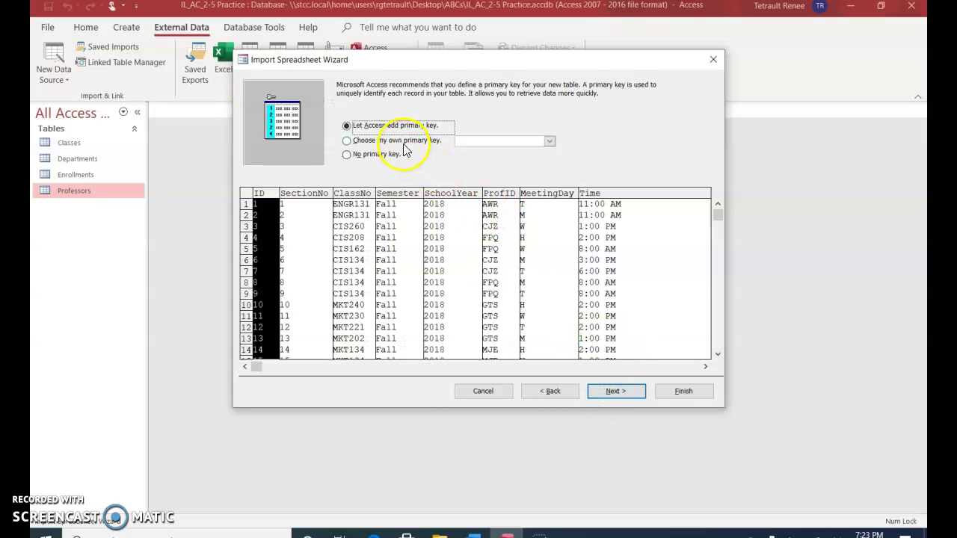
{"action": "left_click", "coordinate": [388, 140]}
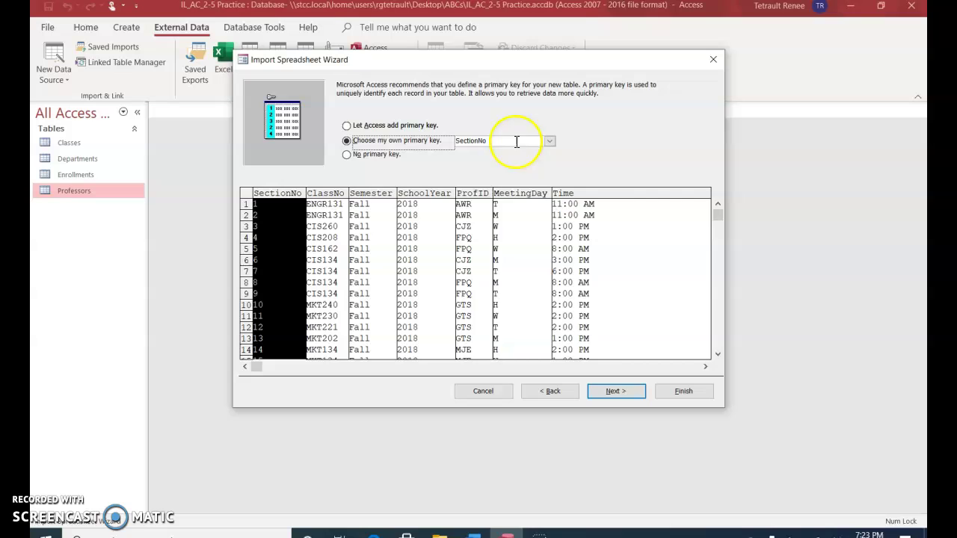
{"action": "left_click", "coordinate": [629, 395]}
{"action": "left_click", "coordinate": [688, 400]}
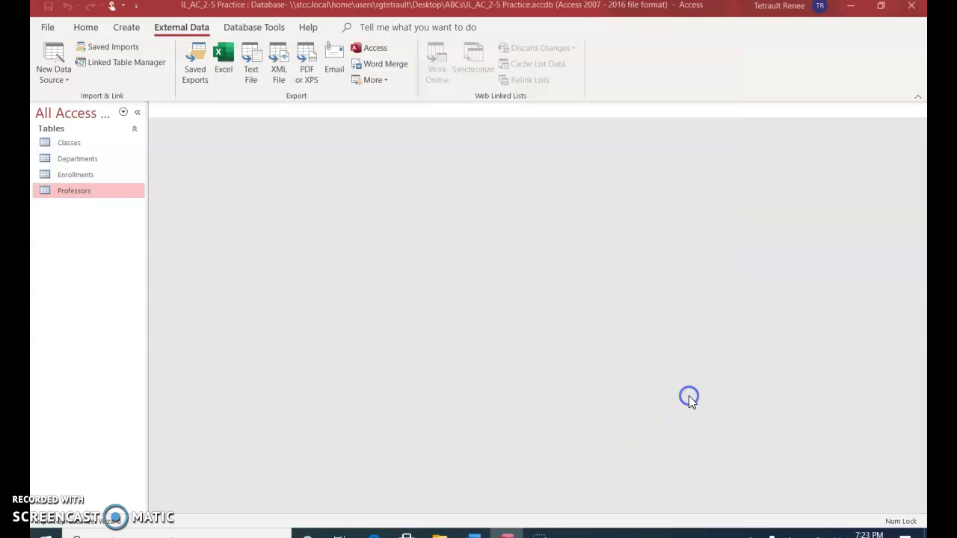
{"action": "left_click", "coordinate": [680, 441]}
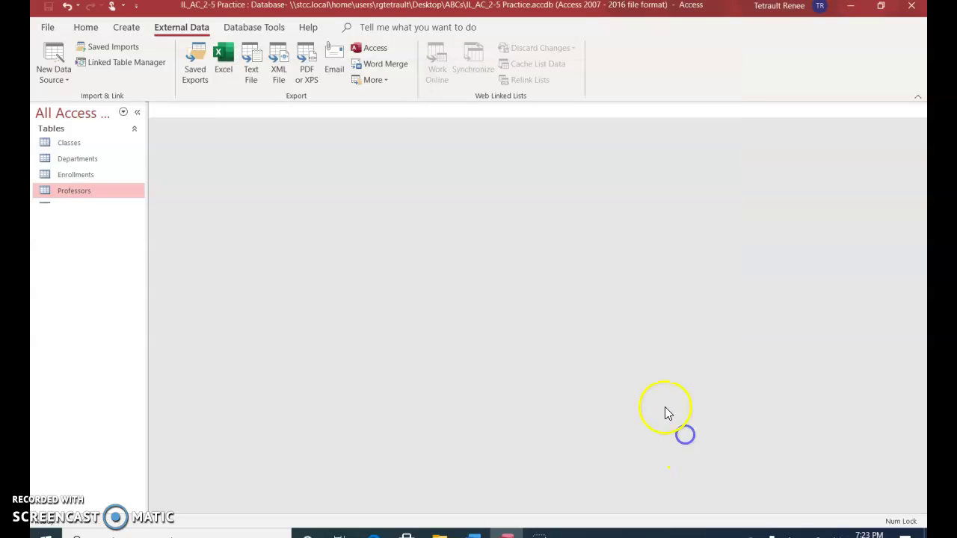
- Choose the Support_IL_AC_2_Students workbook as a new Excel import source
{"action": "left_click", "coordinate": [55, 60]}
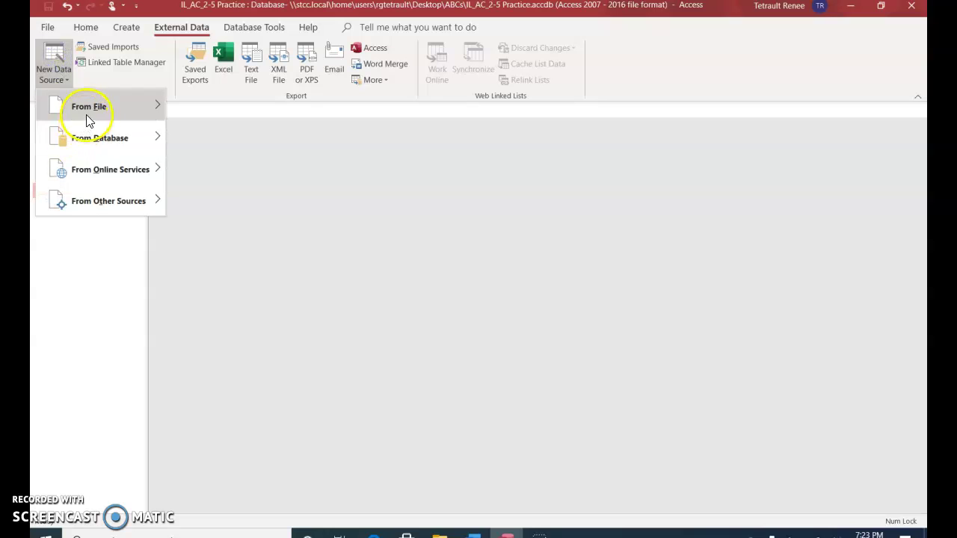
{"action": "mouse_move", "coordinate": [85, 114]}
{"action": "left_click", "coordinate": [210, 112]}
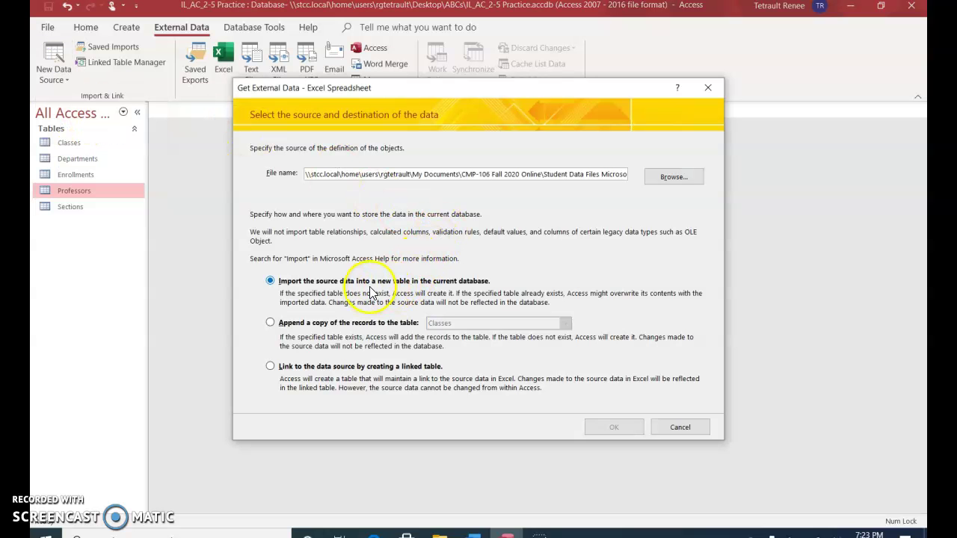
{"action": "left_click", "coordinate": [676, 177]}
{"action": "left_click", "coordinate": [396, 253]}
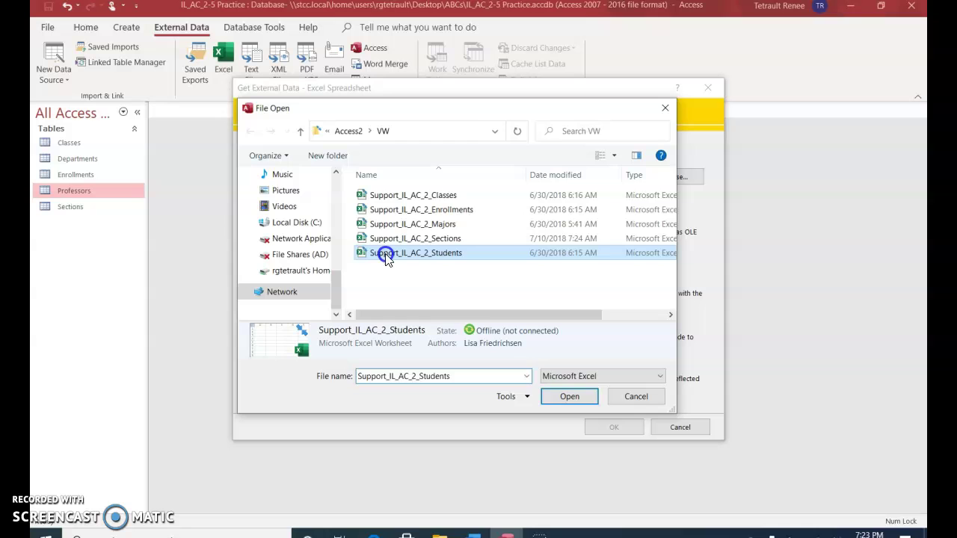
{"action": "left_click", "coordinate": [553, 396]}
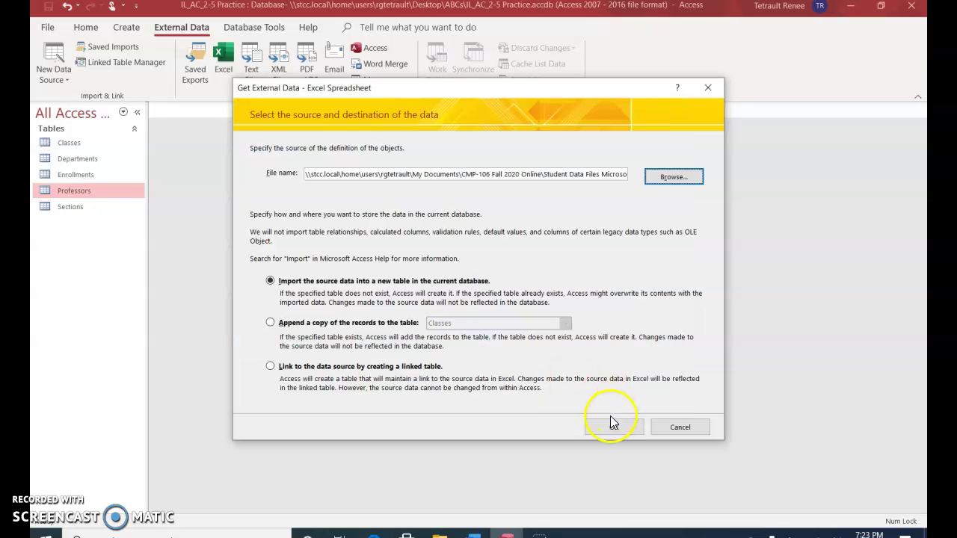
- Import it with First Row Contains Column Headings and StudentID as primary key, without saving import steps
{"action": "left_click", "coordinate": [611, 420]}
{"action": "left_click", "coordinate": [615, 393]}
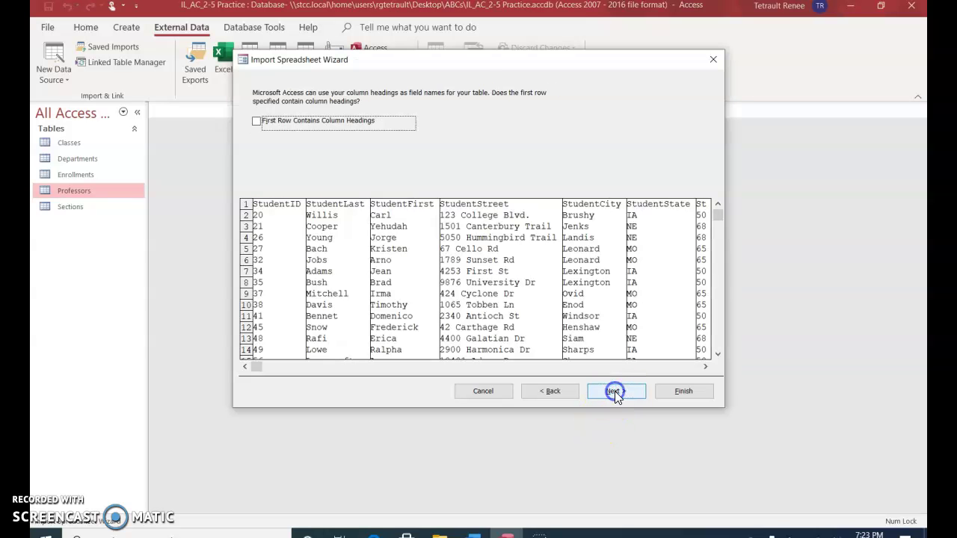
{"action": "left_click", "coordinate": [256, 121]}
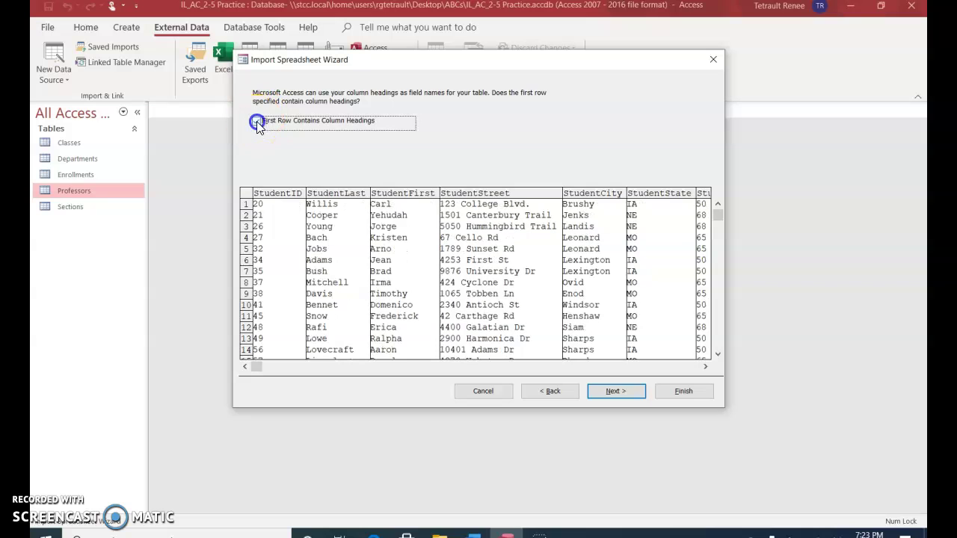
{"action": "left_click", "coordinate": [602, 392]}
{"action": "left_click", "coordinate": [603, 392]}
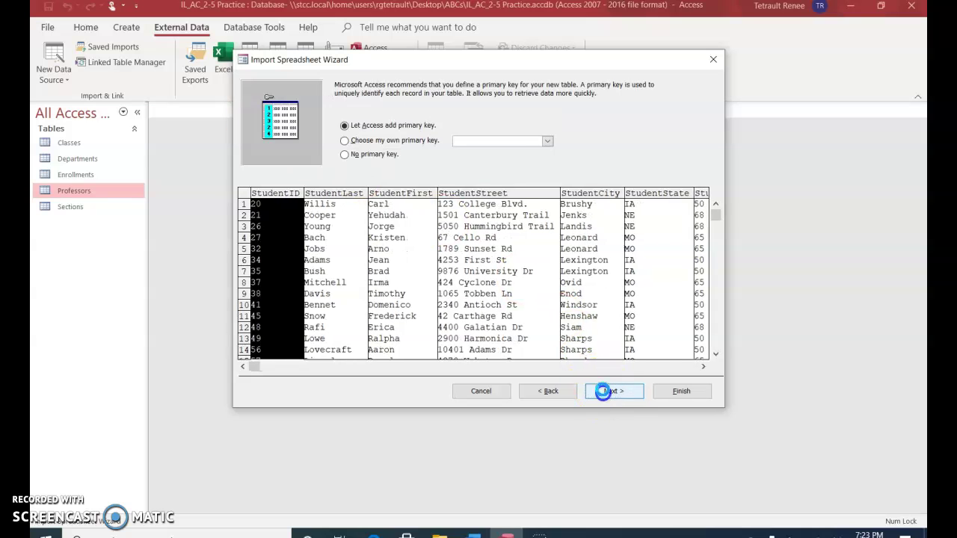
{"action": "left_click", "coordinate": [345, 140]}
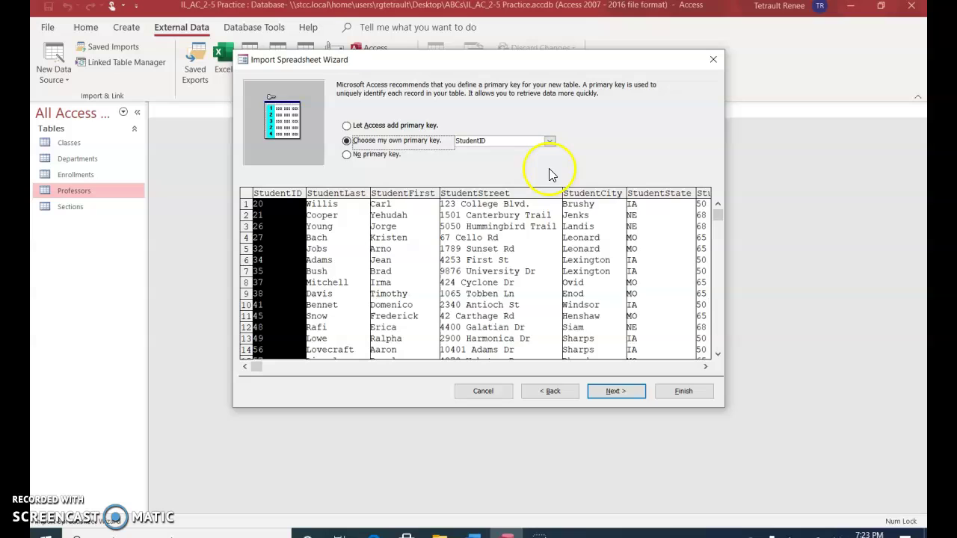
{"action": "left_click", "coordinate": [614, 392]}
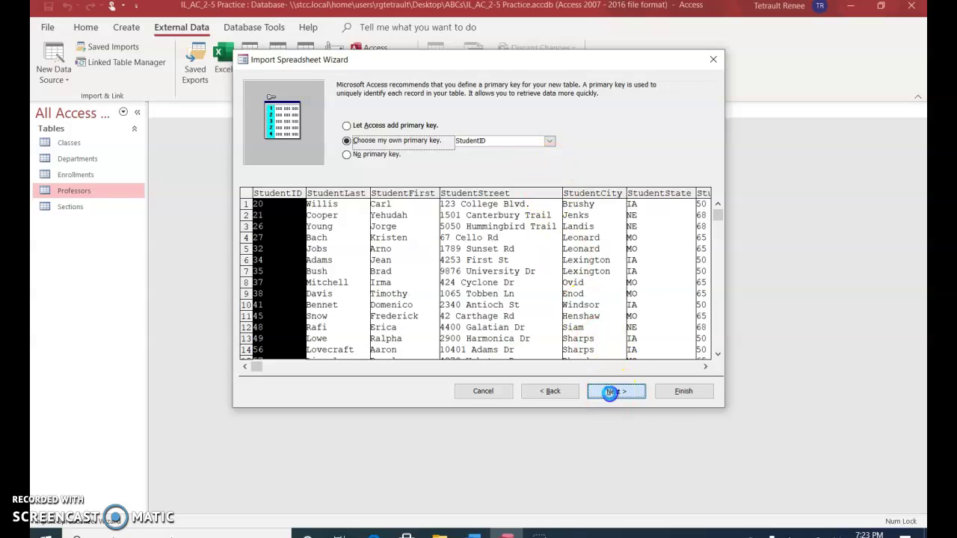
{"action": "left_click", "coordinate": [686, 393]}
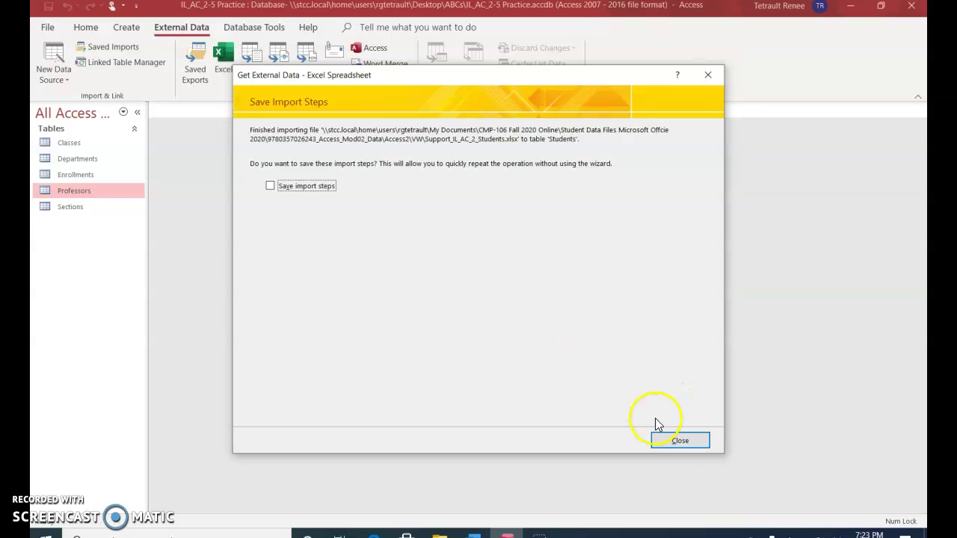
{"action": "left_click", "coordinate": [677, 438]}
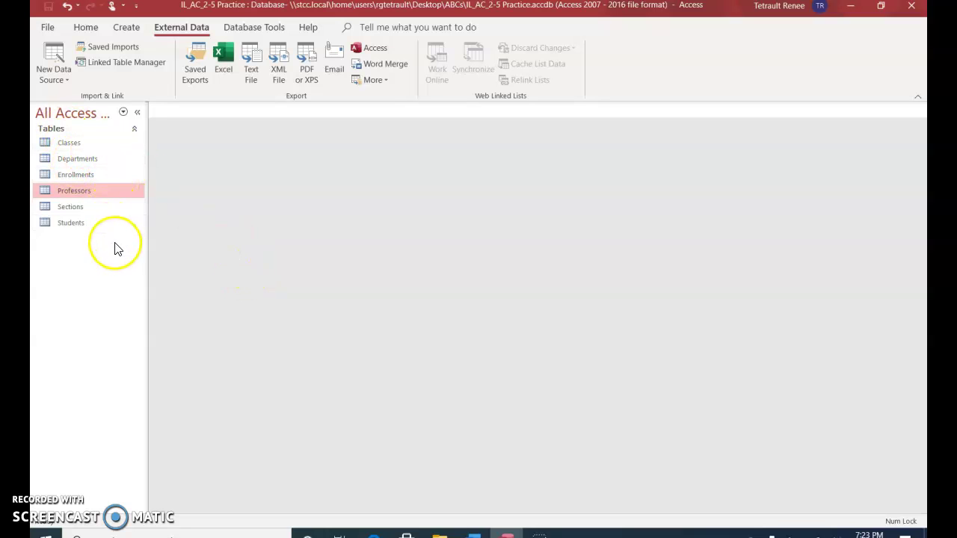
- In the Relationships window, link Departments.DepartmentID to Professors.Department with referential integrity enforced
{"action": "left_click", "coordinate": [250, 29]}
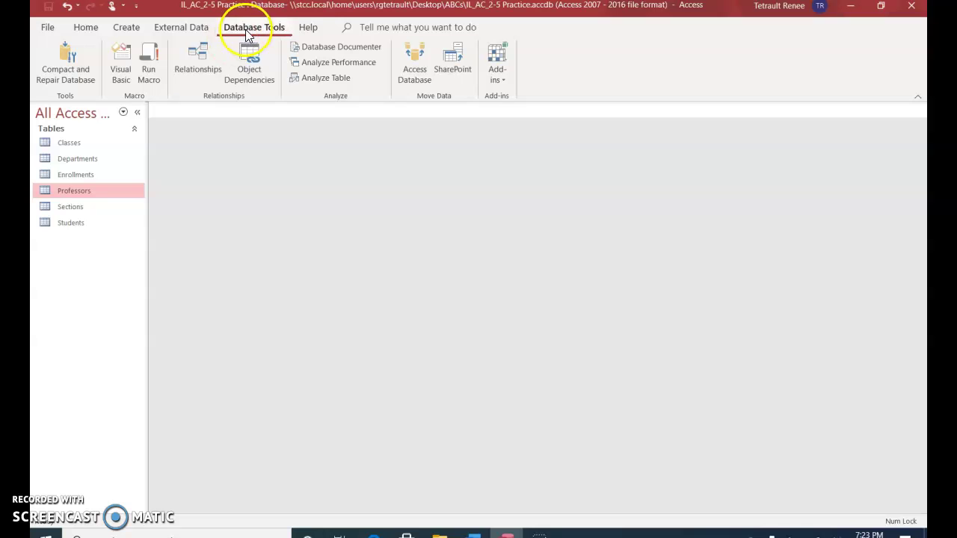
{"action": "left_click", "coordinate": [182, 66]}
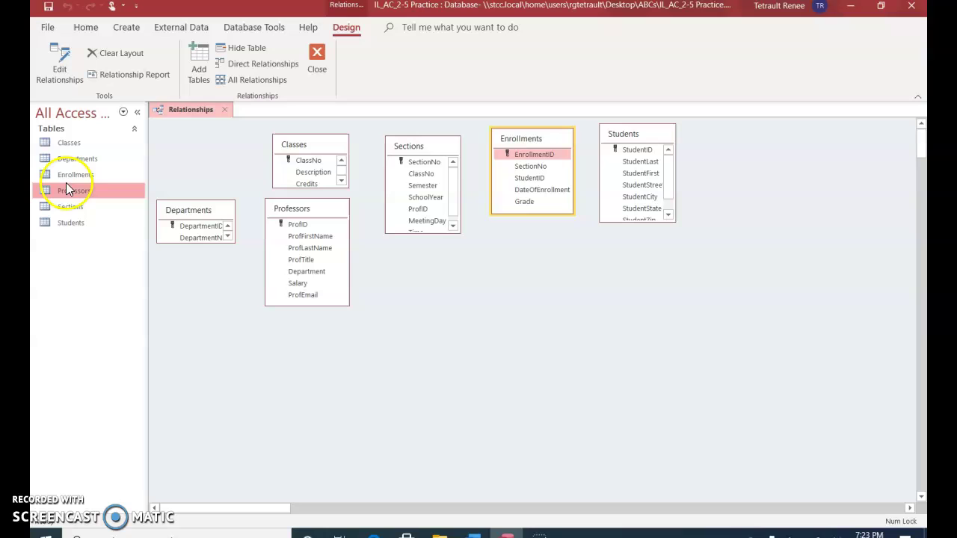
{"action": "left_click_drag", "start_coordinate": [204, 240], "coordinate": [210, 277]}
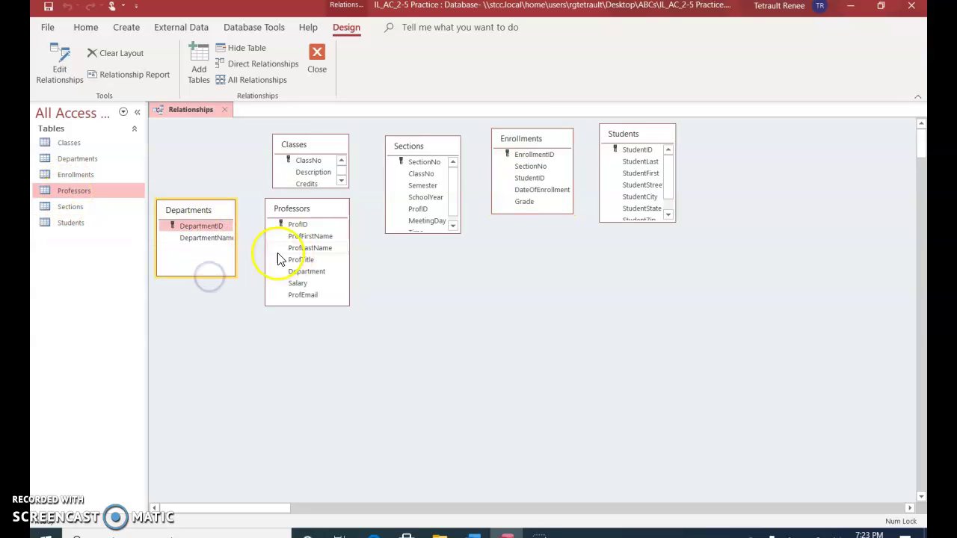
{"action": "left_click", "coordinate": [208, 231]}
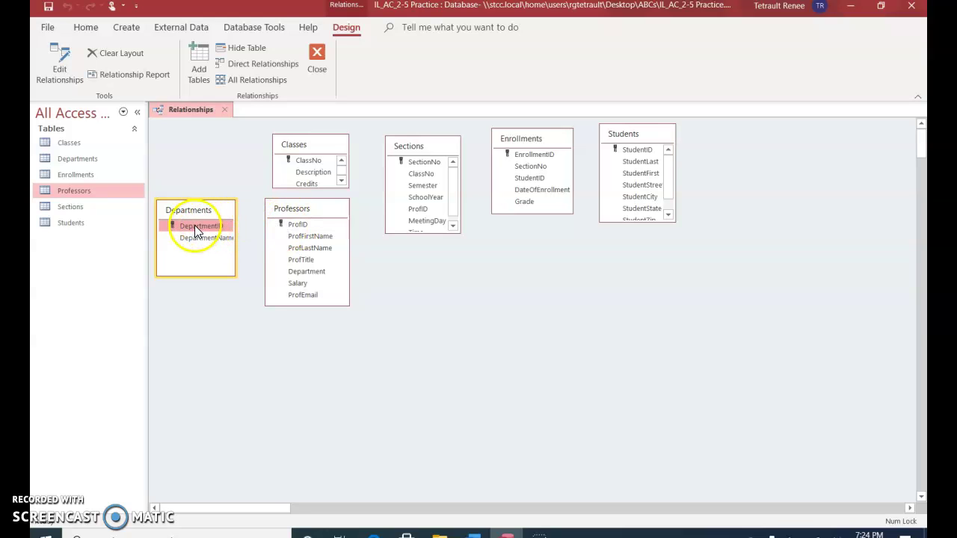
{"action": "left_click_drag", "start_coordinate": [195, 231], "coordinate": [295, 274]}
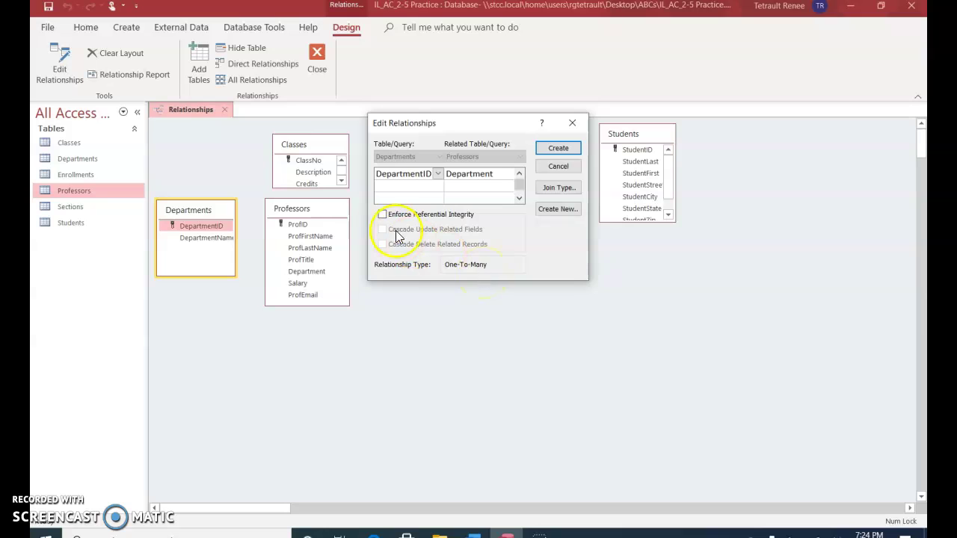
{"action": "left_click", "coordinate": [383, 215]}
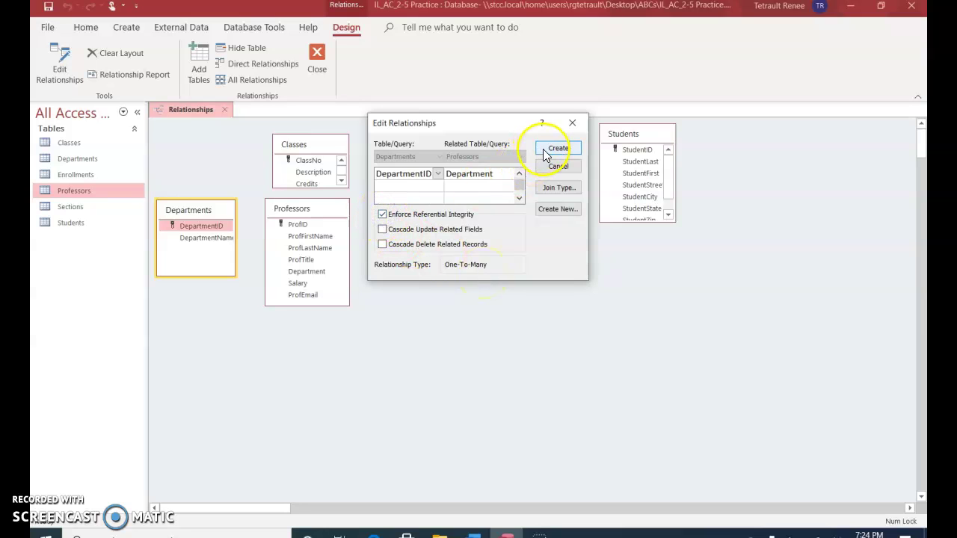
{"action": "left_click", "coordinate": [546, 151]}
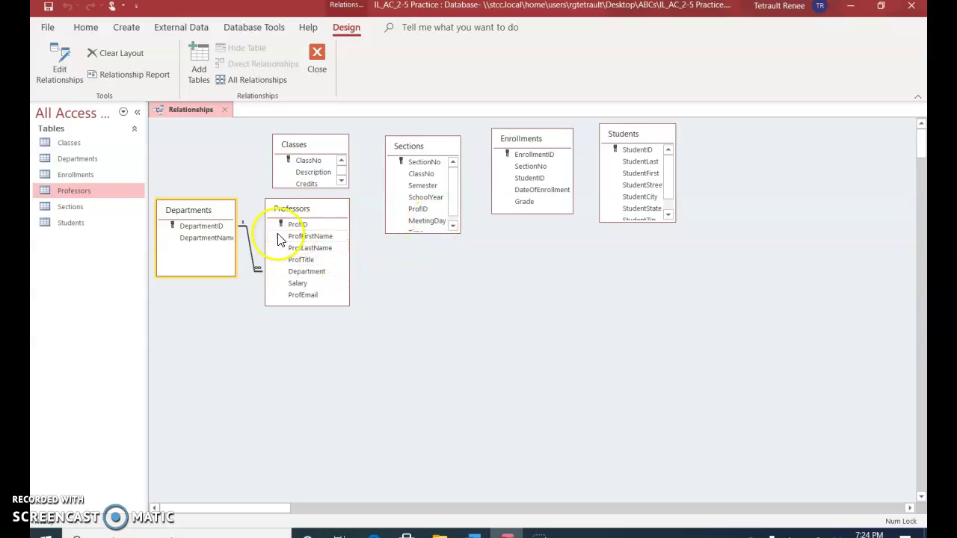
- Create enforced links: ProfID Professors–Sections, ClassNo Classes–Sections, SectionNo Sections–Enrollments
{"action": "left_click", "coordinate": [338, 227]}
{"action": "left_click_drag", "start_coordinate": [338, 228], "coordinate": [416, 209]}
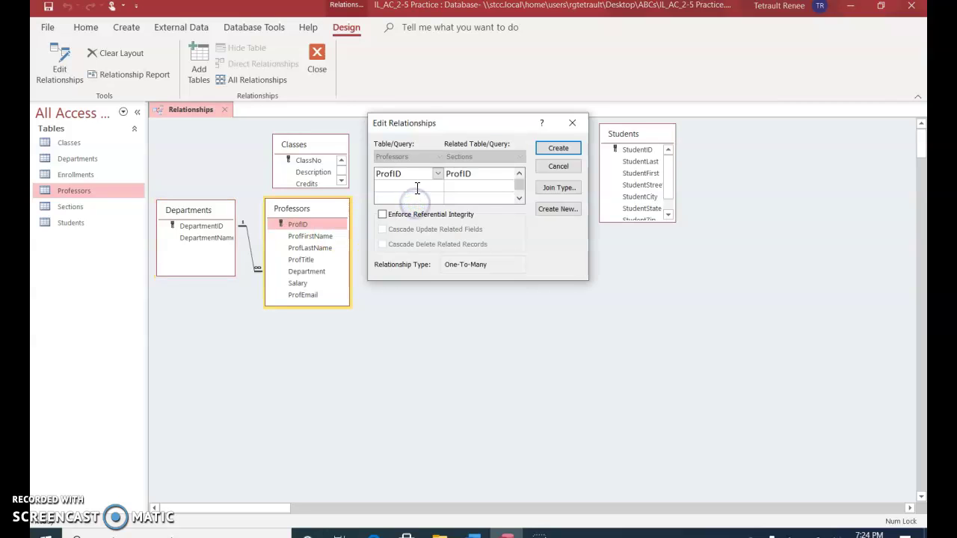
{"action": "left_click", "coordinate": [383, 215]}
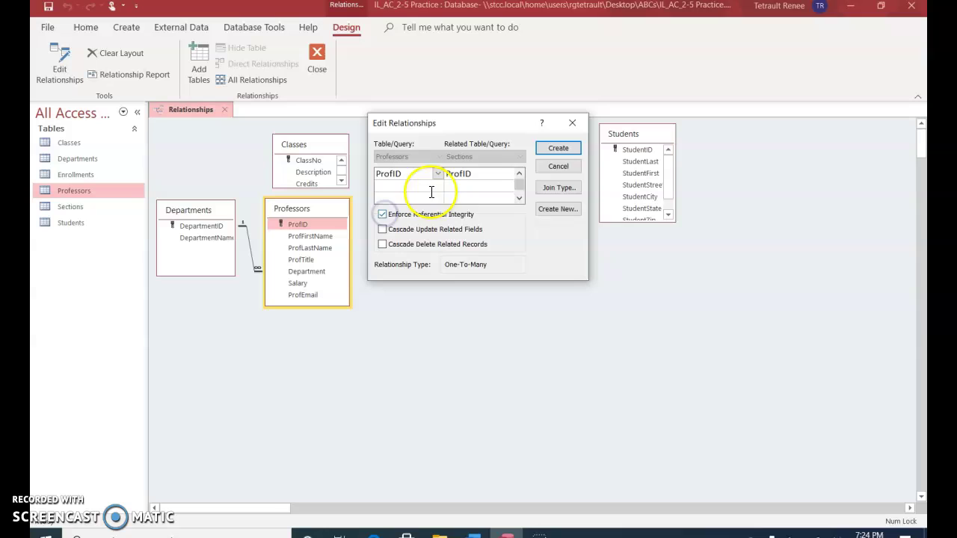
{"action": "left_click", "coordinate": [557, 148]}
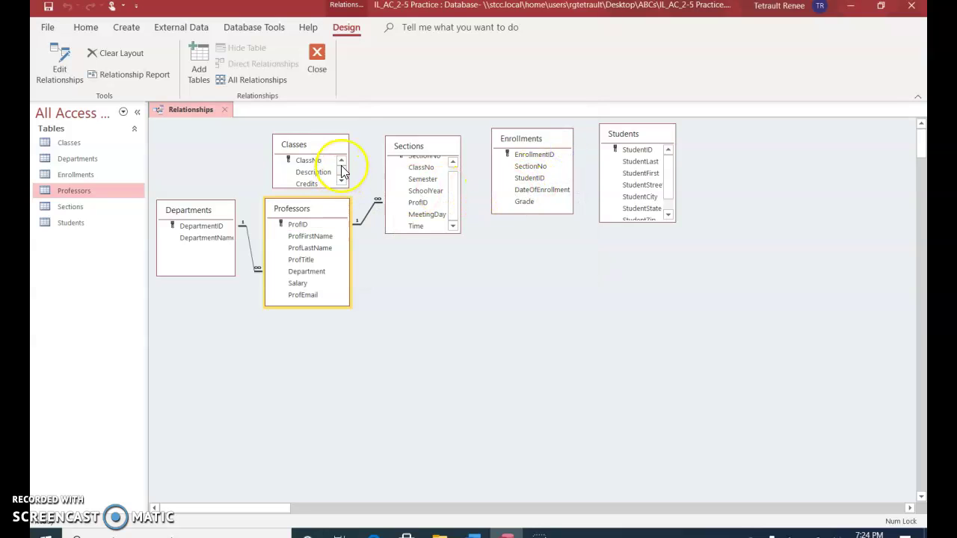
{"action": "left_click", "coordinate": [317, 162]}
{"action": "left_click_drag", "start_coordinate": [318, 162], "coordinate": [425, 177]}
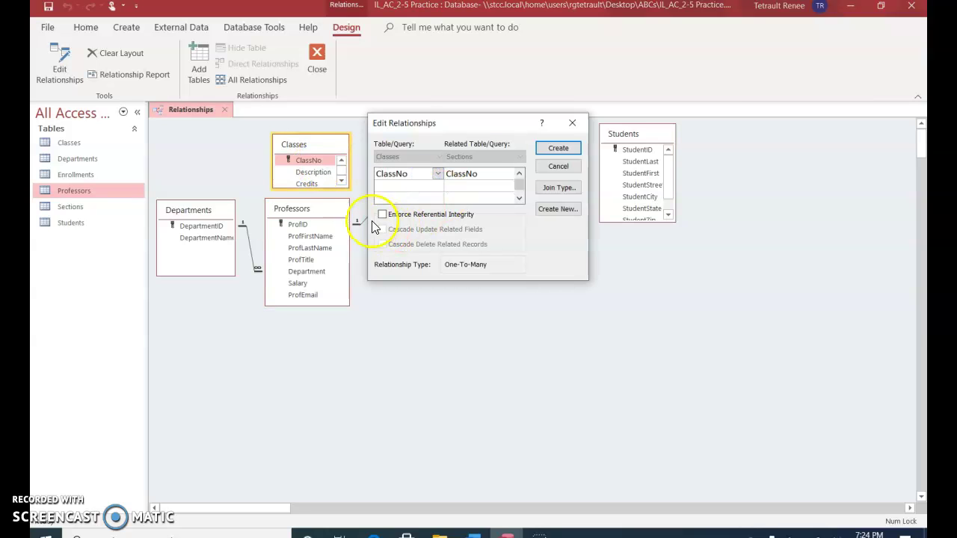
{"action": "left_click", "coordinate": [382, 214]}
{"action": "left_click", "coordinate": [558, 148]}
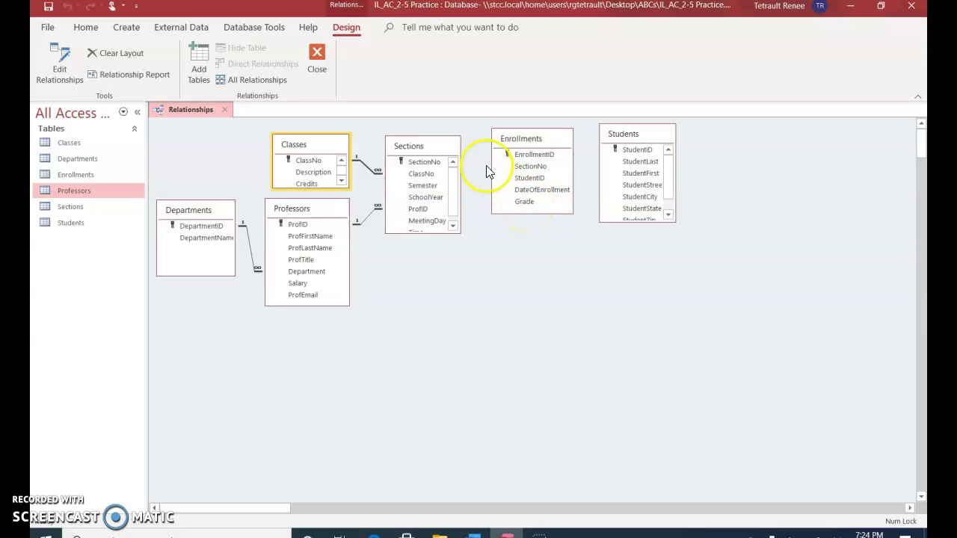
{"action": "left_click_drag", "start_coordinate": [438, 162], "coordinate": [523, 169]}
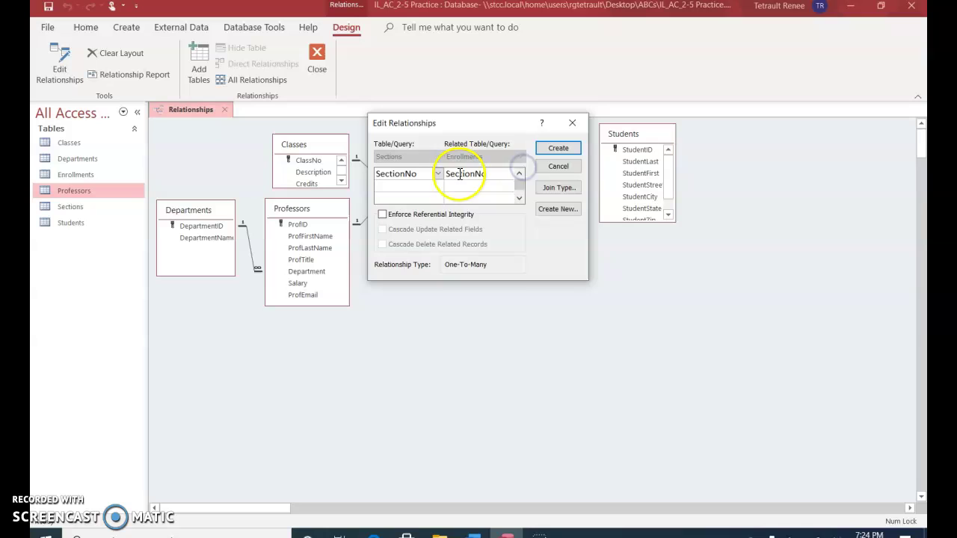
{"action": "left_click", "coordinate": [382, 214]}
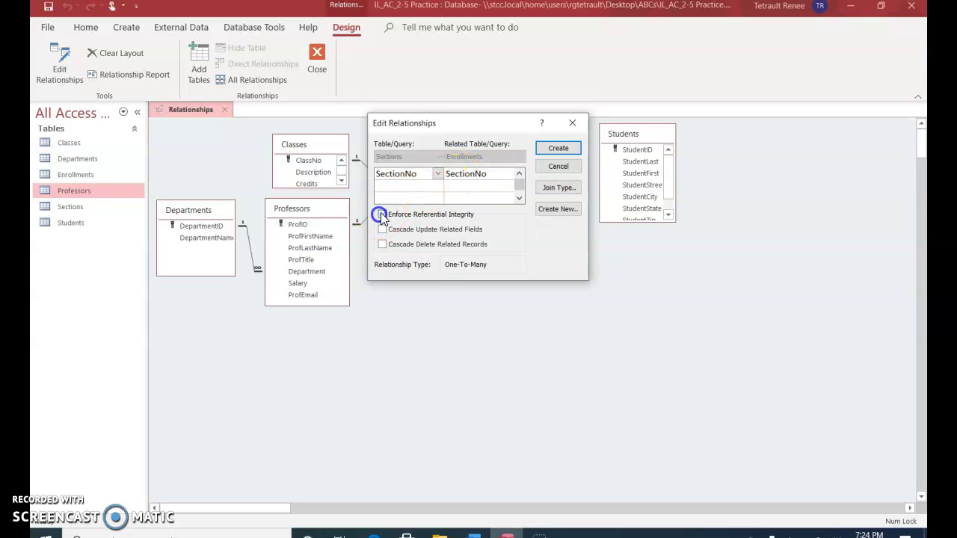
{"action": "left_click", "coordinate": [562, 156]}
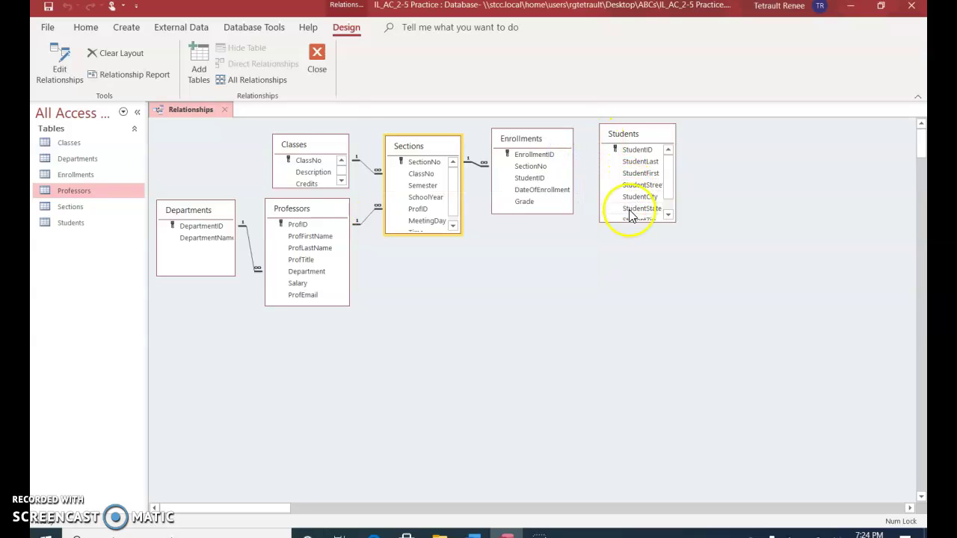
- Link StudentID between Enrollments and Students with enforced integrity, then save and close the layout
{"action": "left_click_drag", "start_coordinate": [544, 181], "coordinate": [634, 151]}
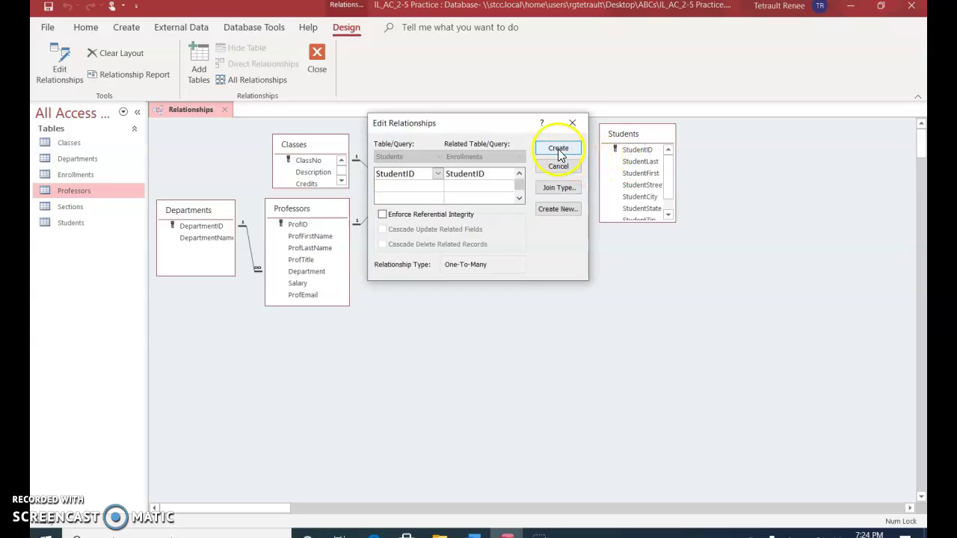
{"action": "left_click", "coordinate": [383, 214]}
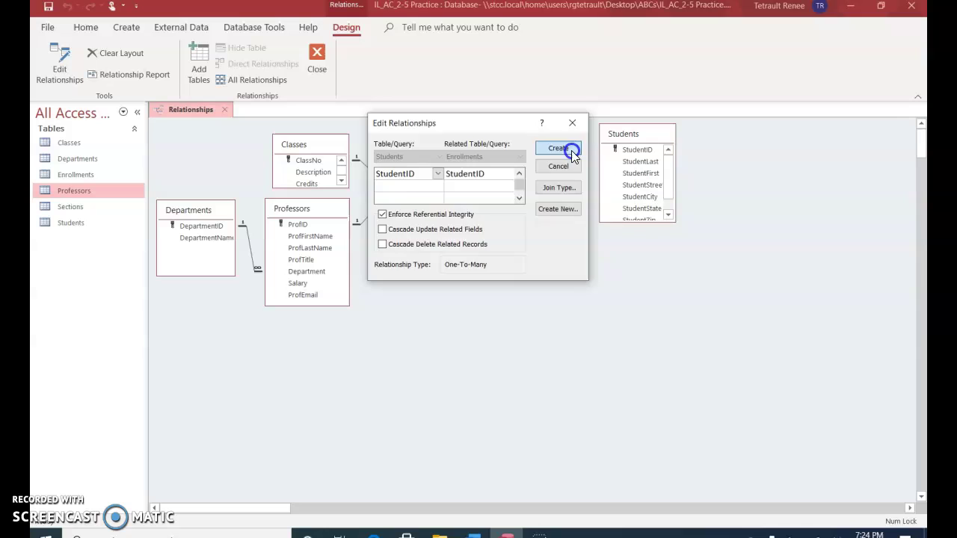
{"action": "left_click", "coordinate": [559, 149]}
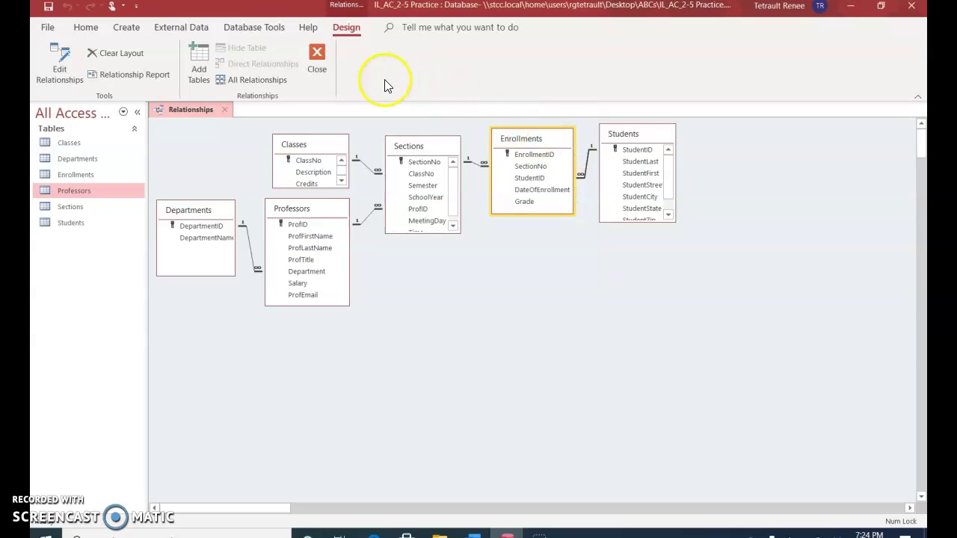
{"action": "left_click", "coordinate": [49, 9]}
{"action": "left_click", "coordinate": [298, 54]}
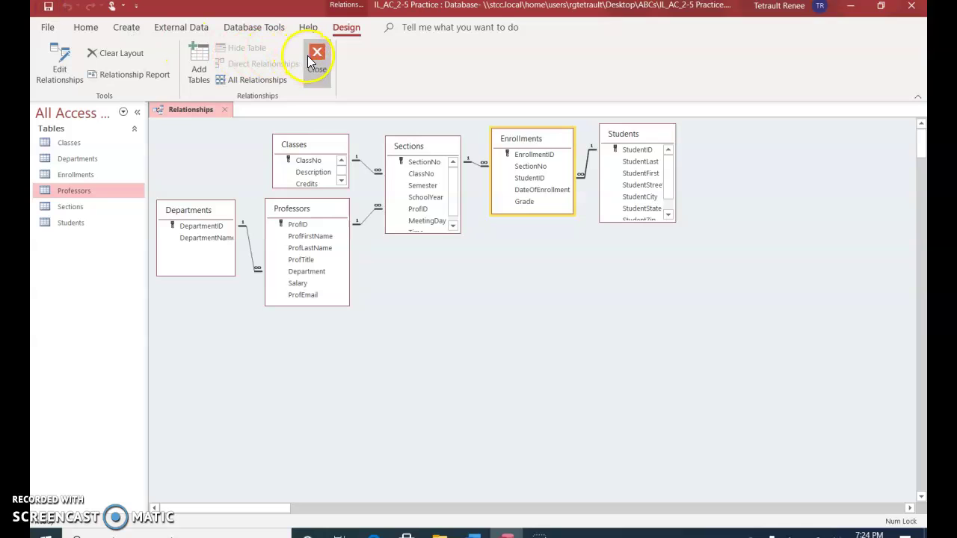